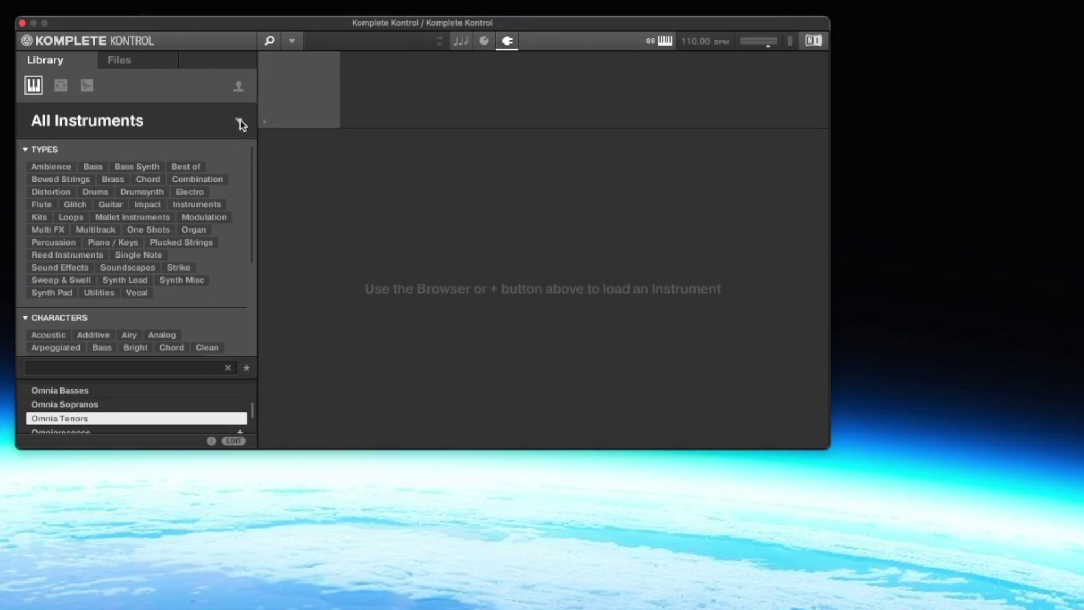
Step: Browse the library by vendor and open the Choir - Omnia presets
{"action": "left_click", "coordinate": [239, 120]}
{"action": "scroll", "coordinate": [212, 349], "scroll_direction": "down", "scroll_amount": 5}
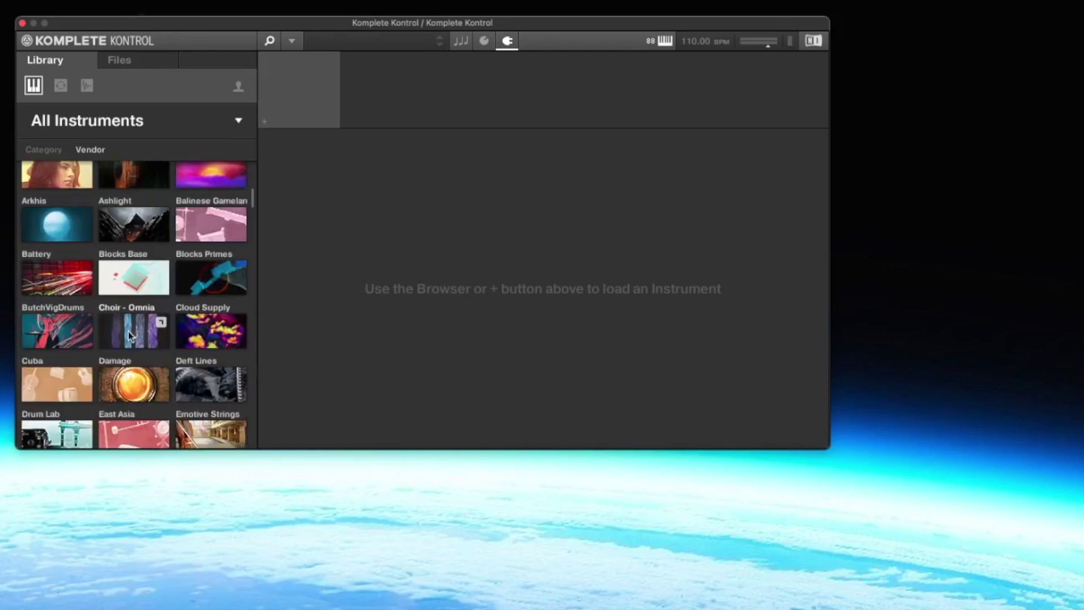
{"action": "left_click", "coordinate": [133, 336]}
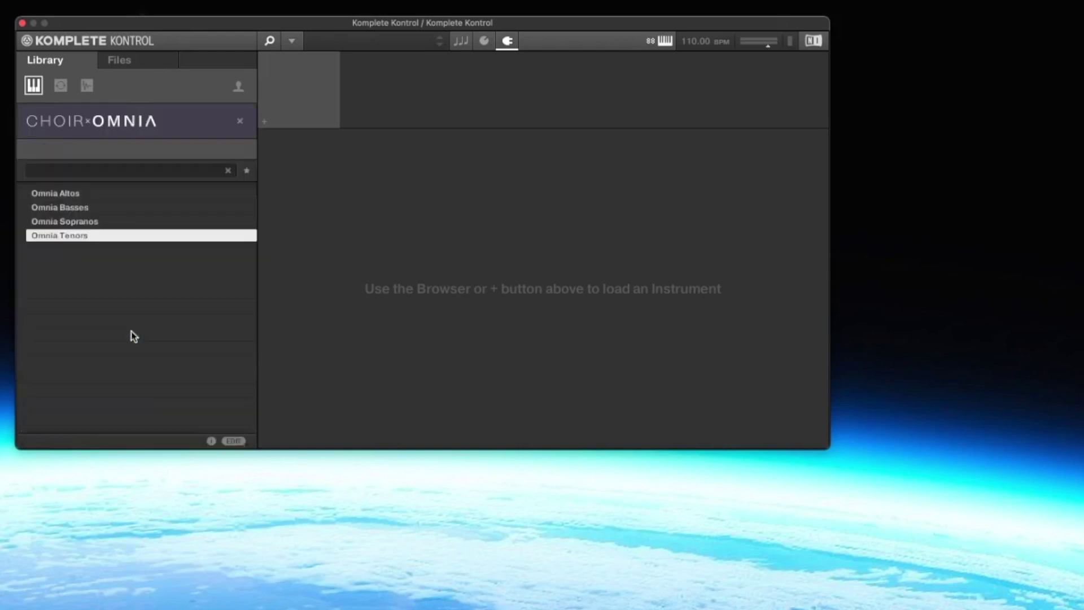
Step: Load Omnia Altos, then select the Omnia Sopranos and Omnia Tenors presets
{"action": "left_click", "coordinate": [86, 196]}
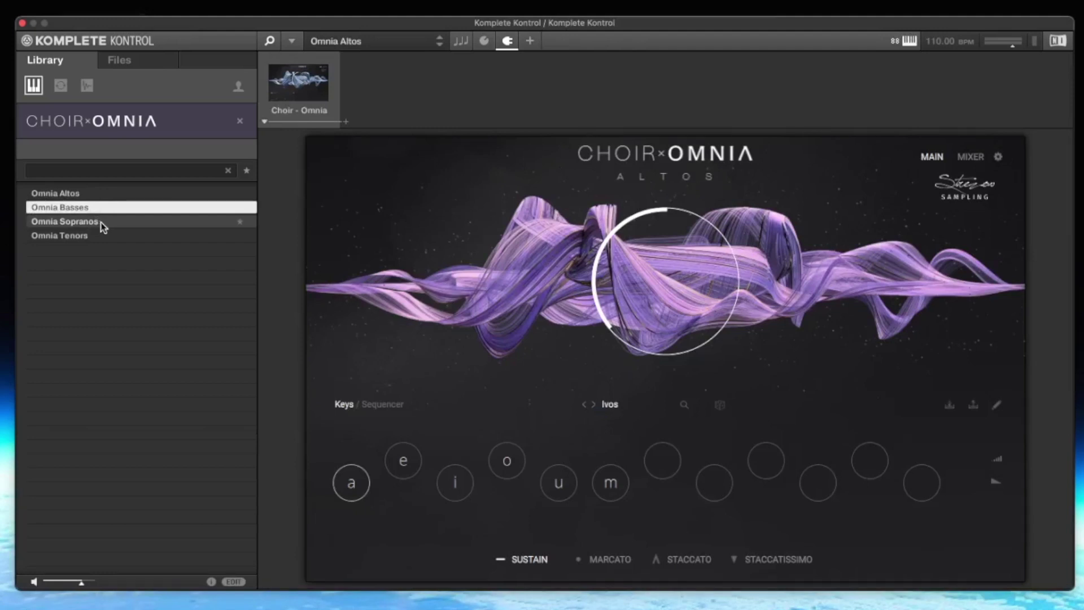
{"action": "left_click", "coordinate": [102, 223]}
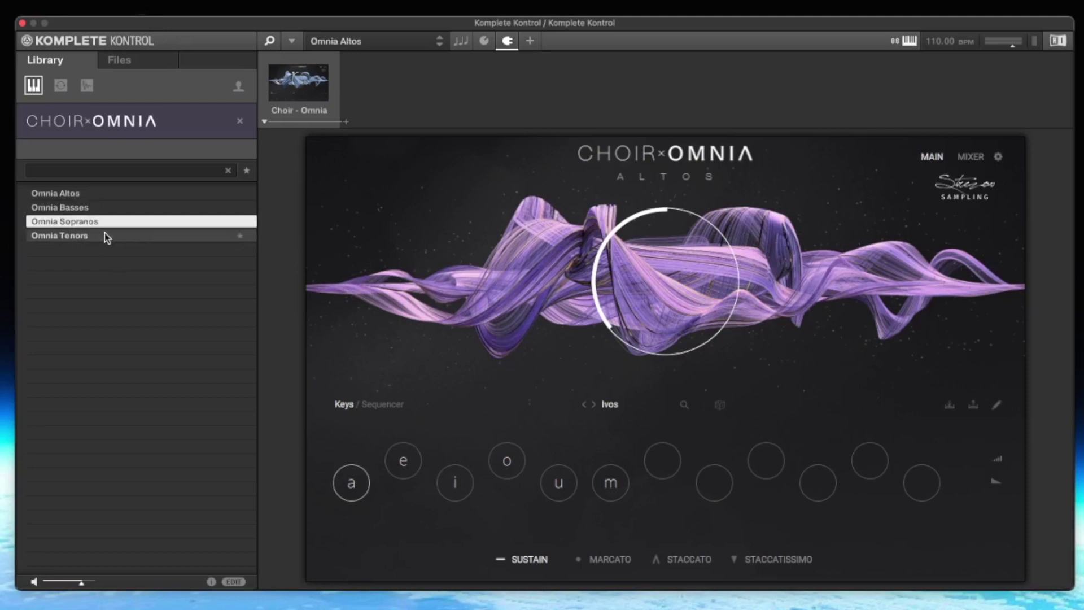
{"action": "left_click", "coordinate": [105, 237]}
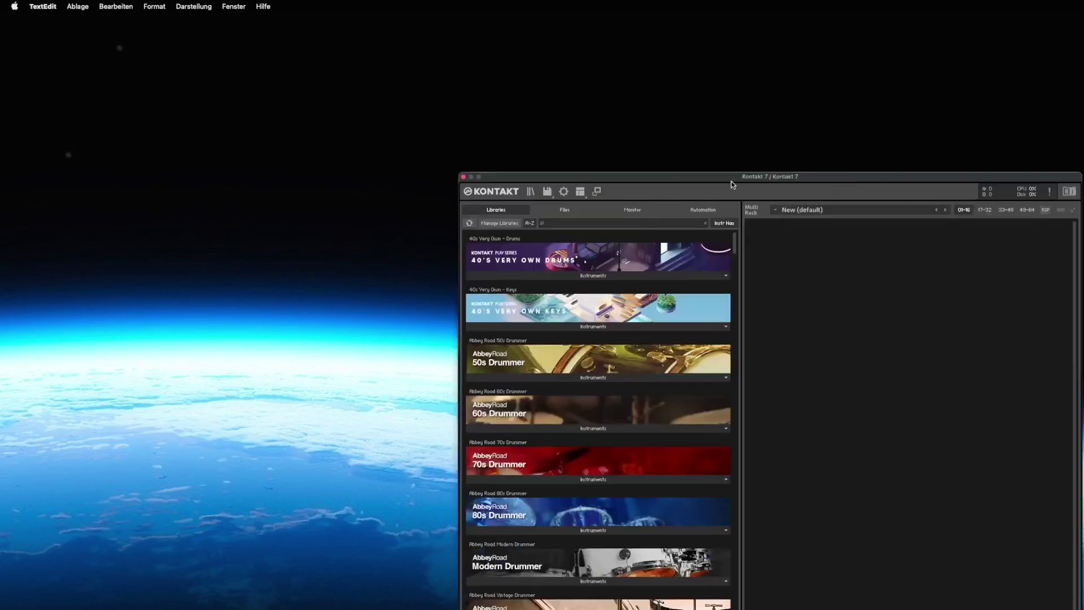
Step: Move Kontakt to the top-left, toggle the content browser, and search libraries for 'cho'
{"action": "left_click_drag", "start_coordinate": [731, 180], "coordinate": [306, 26]}
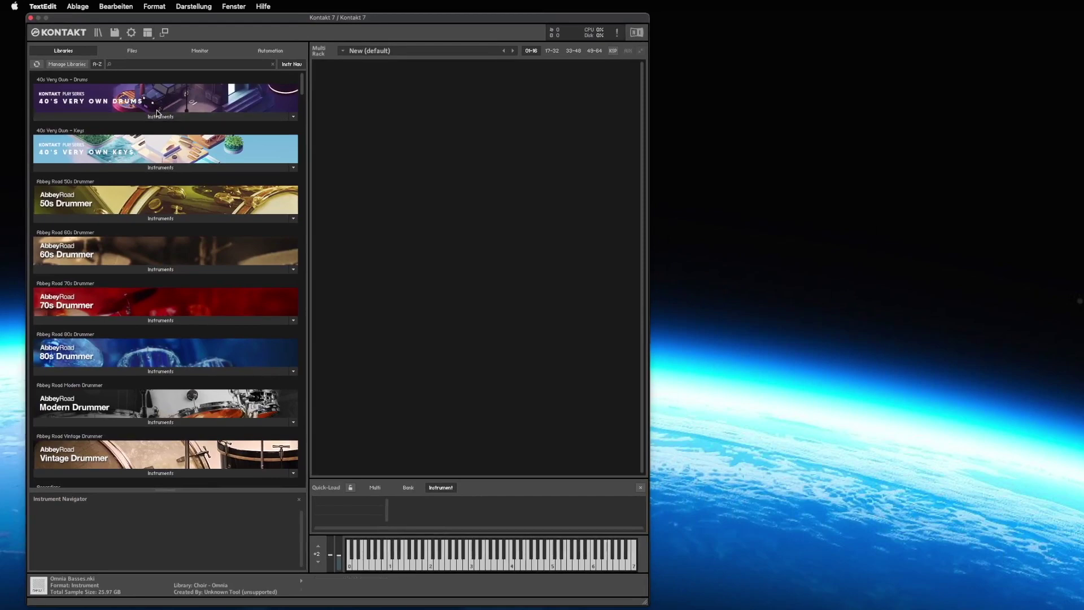
{"action": "left_click", "coordinate": [98, 33]}
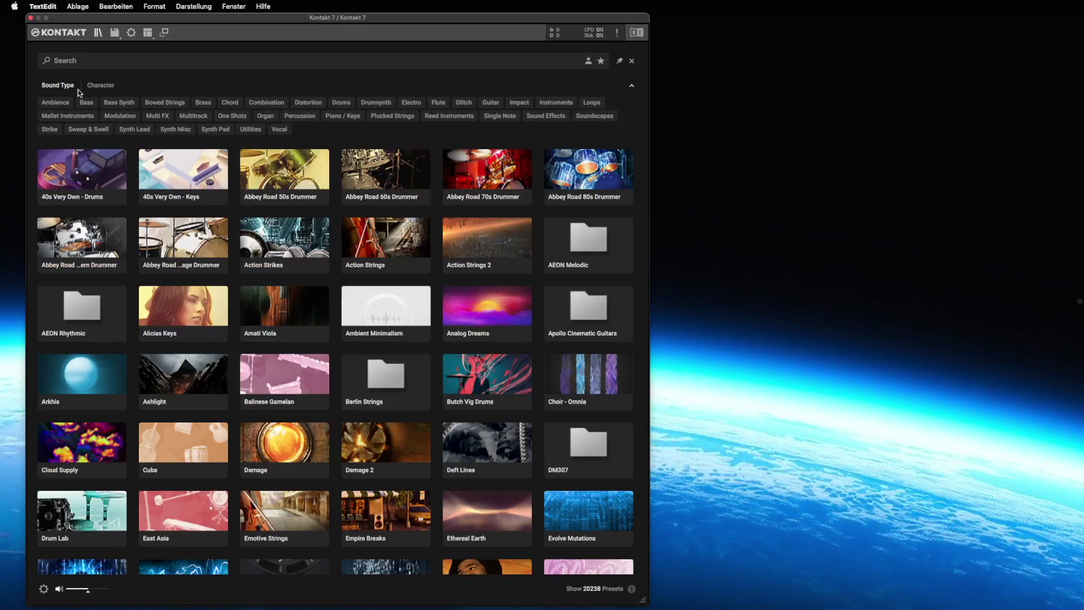
{"action": "left_click", "coordinate": [98, 33]}
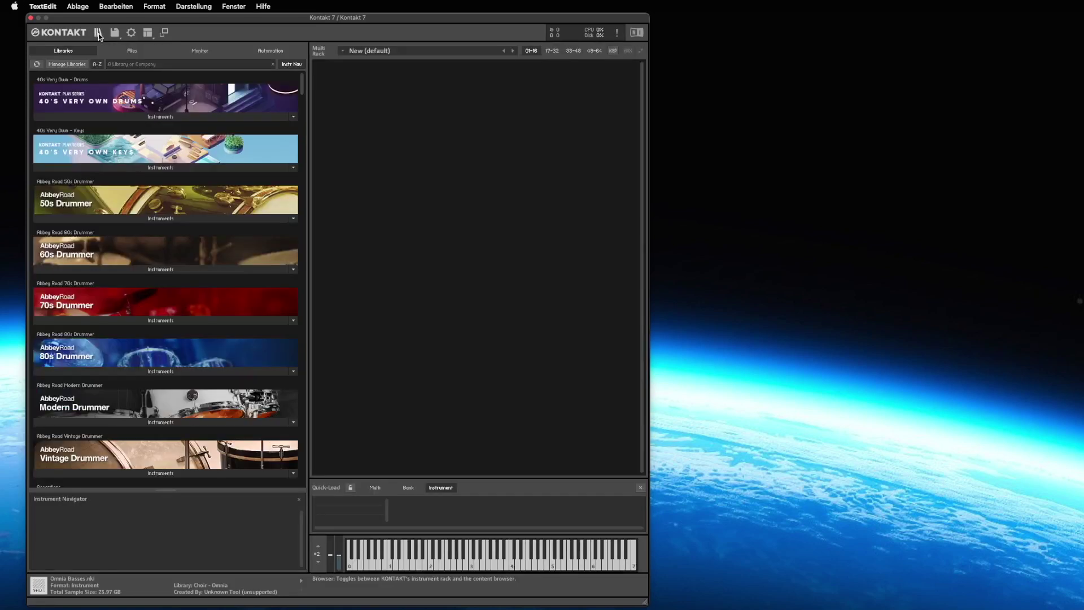
{"action": "left_click", "coordinate": [98, 33]}
{"action": "left_click", "coordinate": [98, 34]}
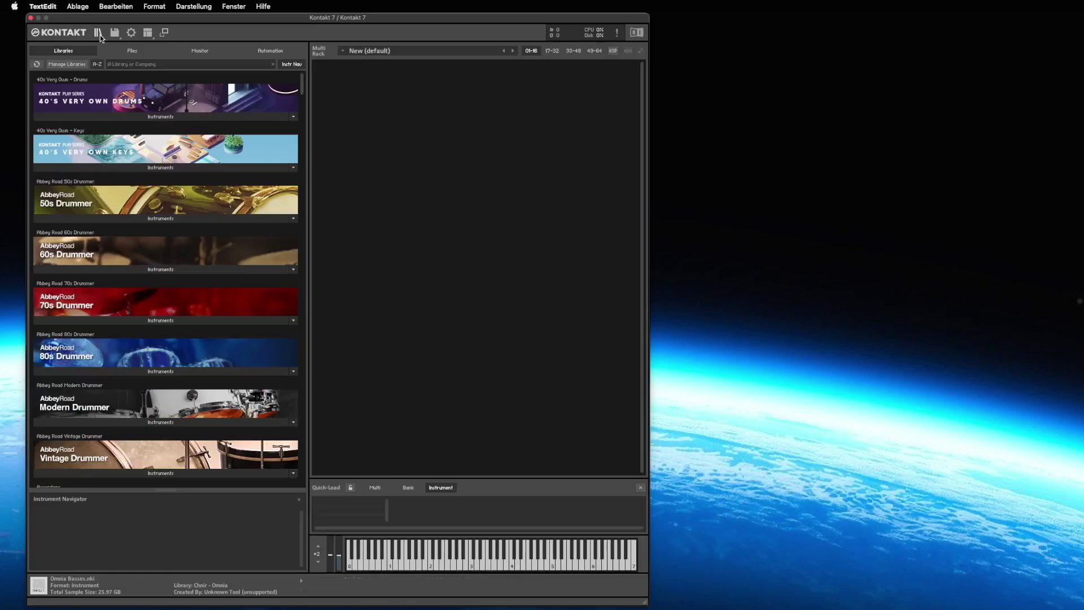
{"action": "left_click", "coordinate": [99, 35]}
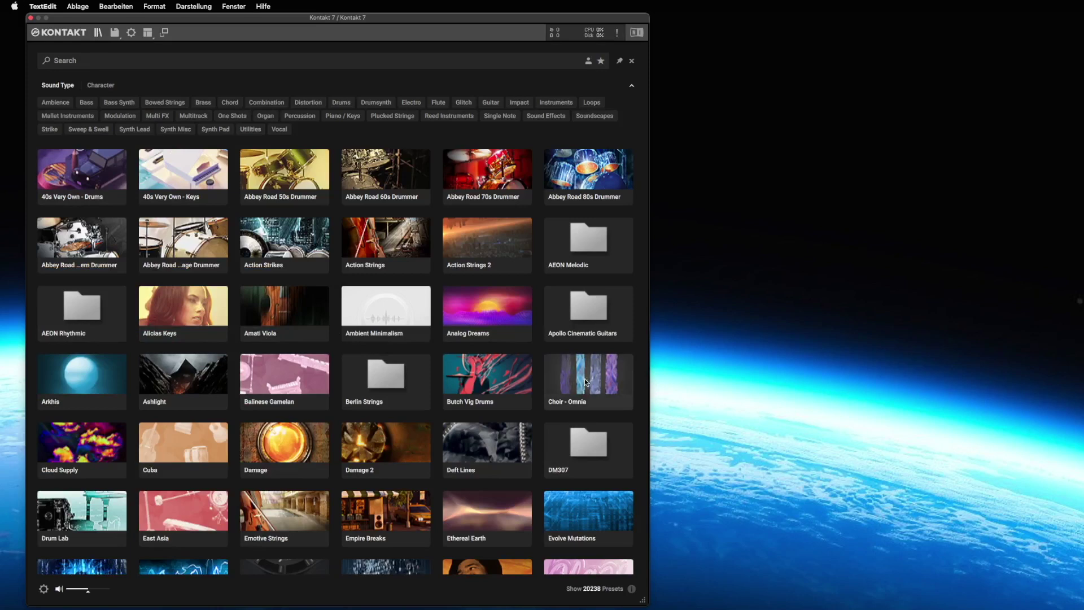
{"action": "left_click", "coordinate": [98, 33]}
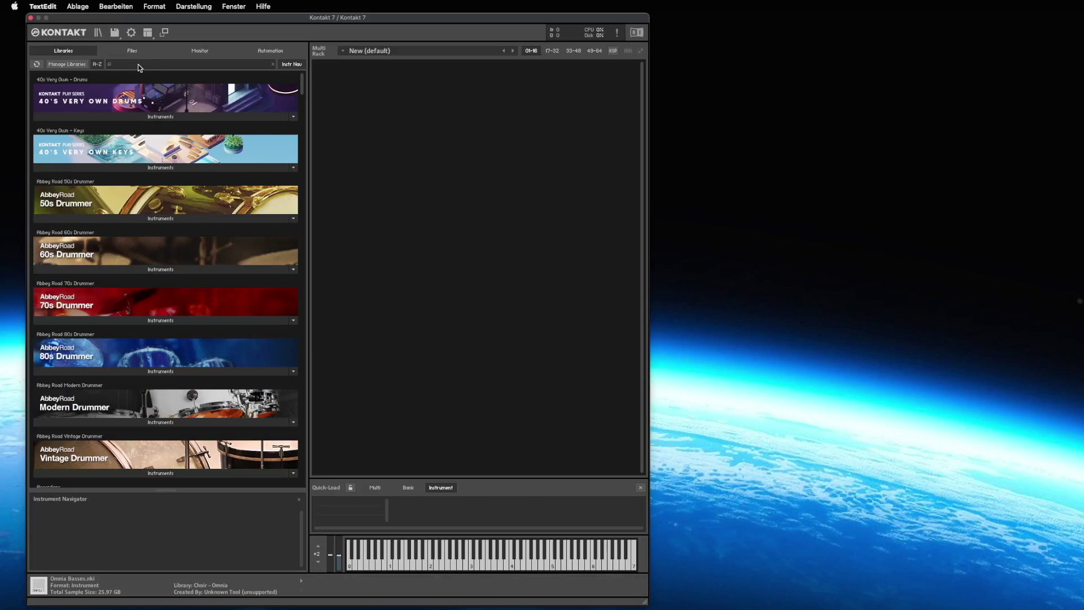
{"action": "type", "text": "cho"}
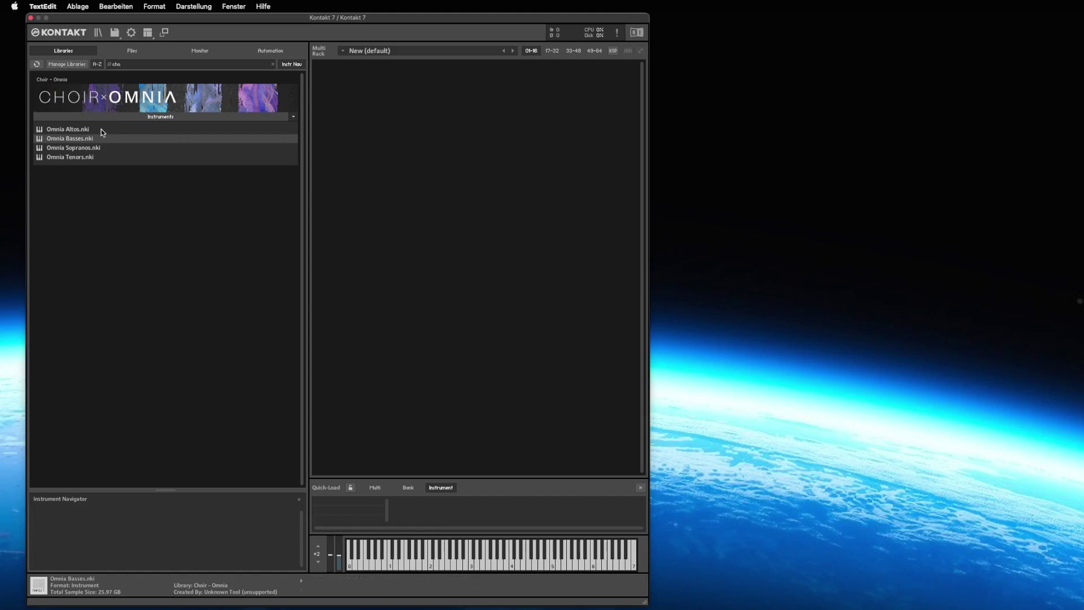
Step: Load Omnia Altos.nki into the rack and switch to the minimized instrument view
{"action": "left_click", "coordinate": [79, 129]}
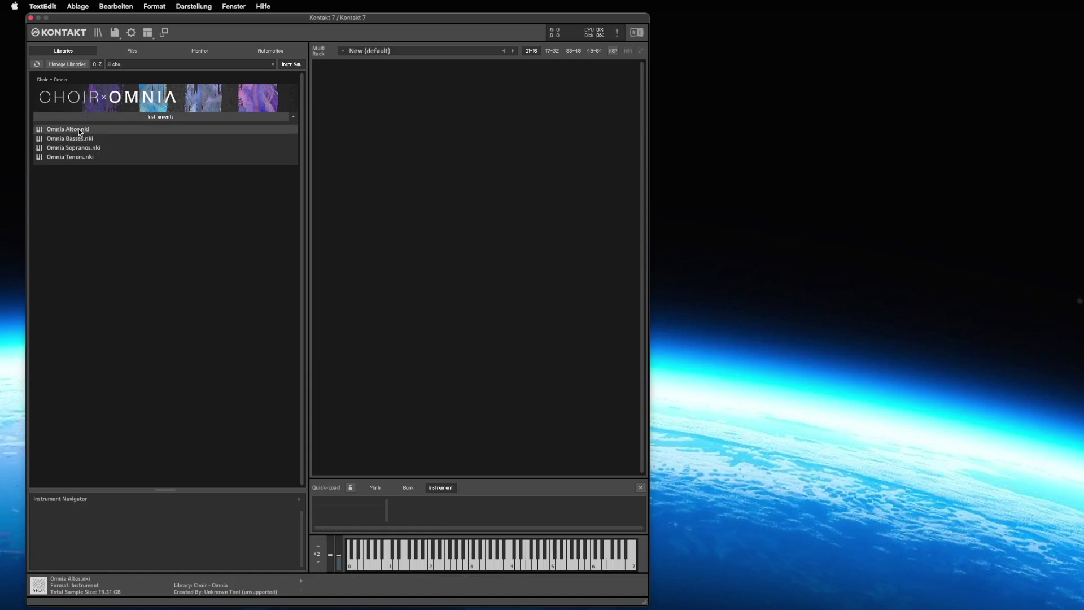
{"action": "double_click", "coordinate": [79, 130]}
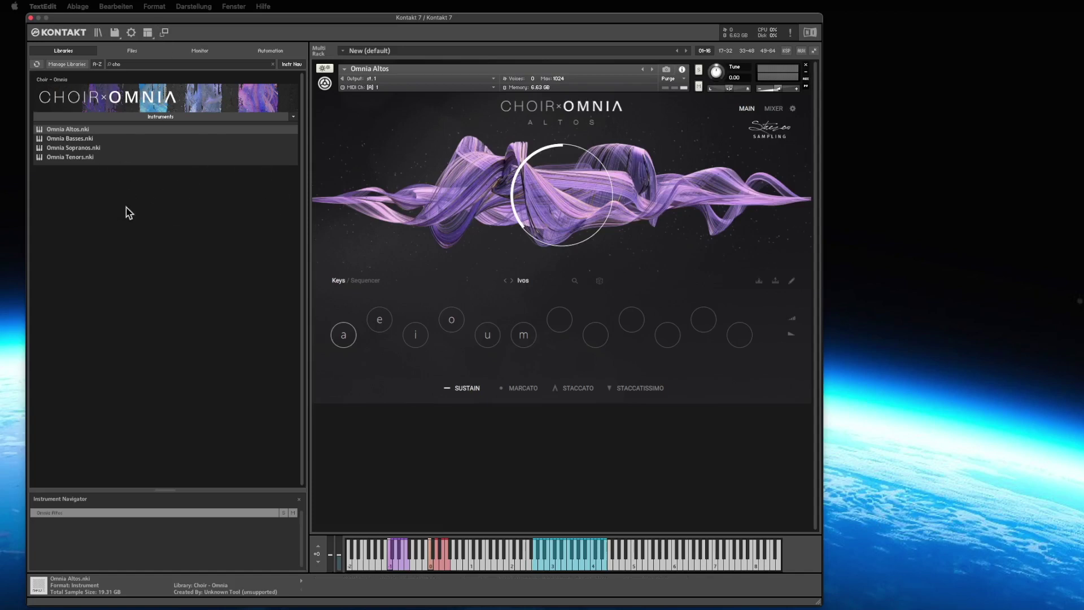
{"action": "left_click", "coordinate": [168, 32]}
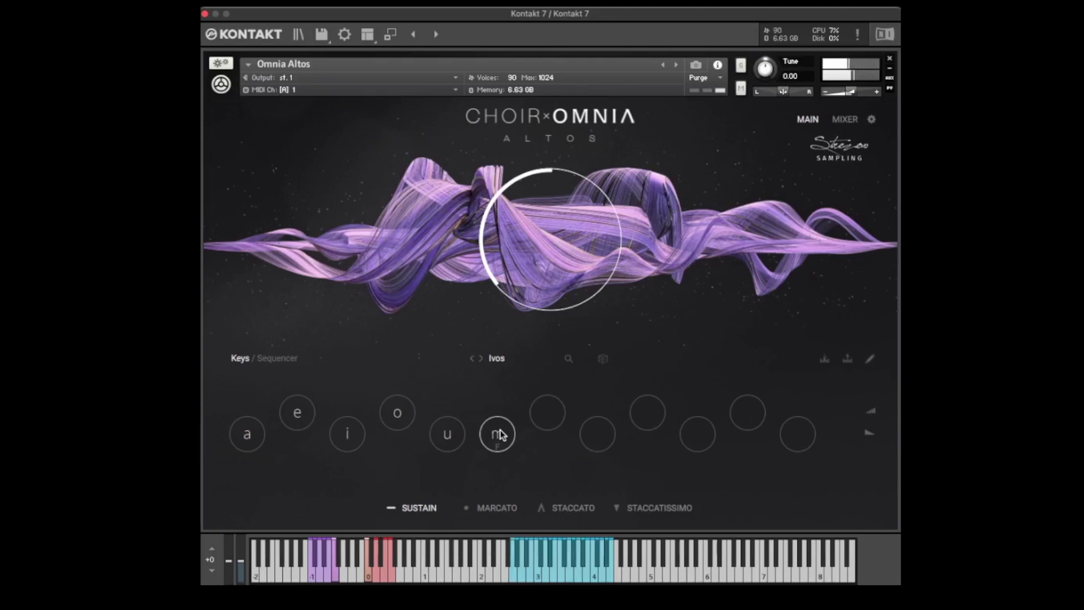
Step: Audition the a and e vowel pads, try a keyswitch key, and settle on vowel a
{"action": "left_click", "coordinate": [255, 432]}
{"action": "left_click", "coordinate": [287, 425]}
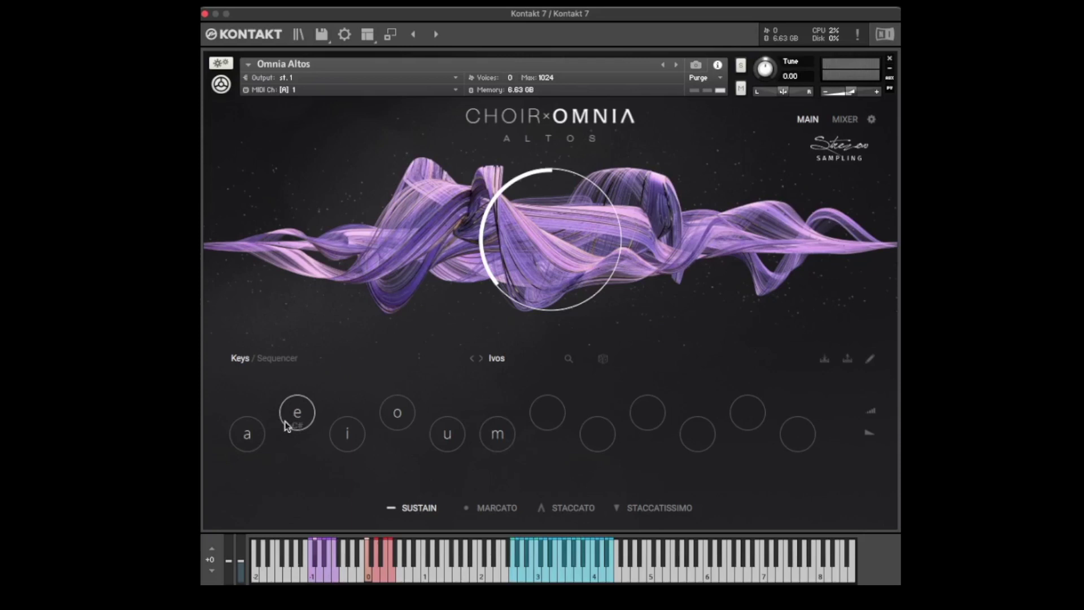
{"action": "left_click", "coordinate": [243, 435]}
{"action": "left_click", "coordinate": [306, 418]}
{"action": "left_click", "coordinate": [243, 435]}
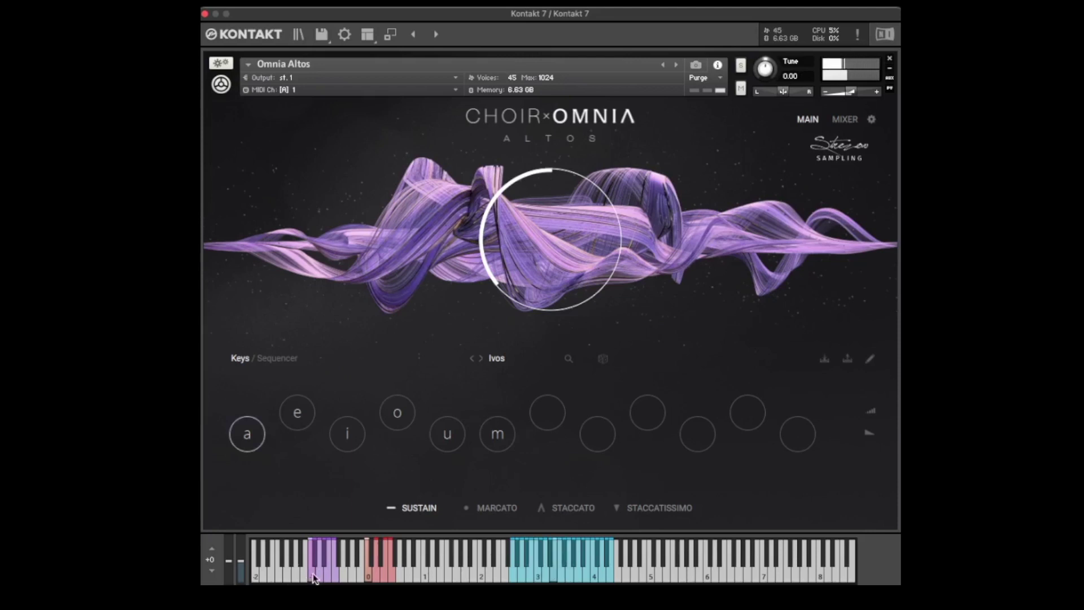
{"action": "left_click", "coordinate": [313, 574]}
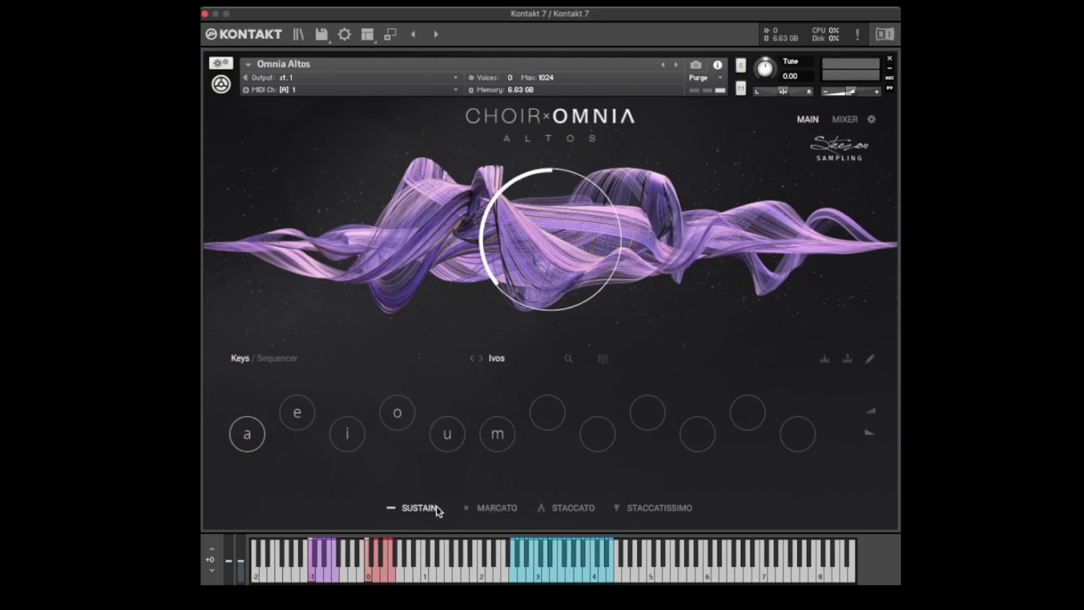
{"action": "left_click", "coordinate": [489, 508]}
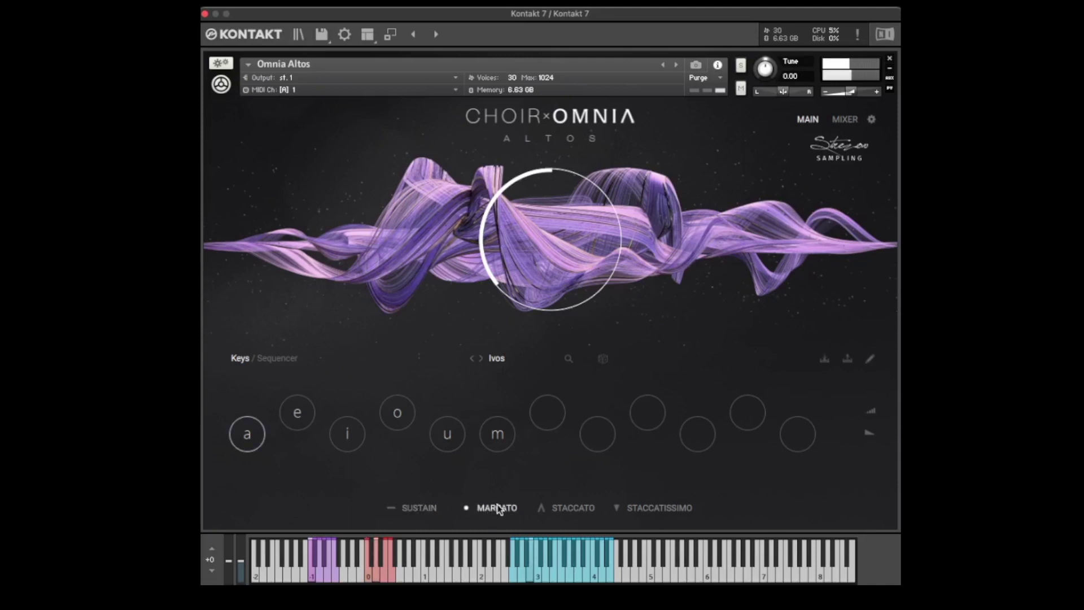
{"action": "left_click", "coordinate": [584, 510]}
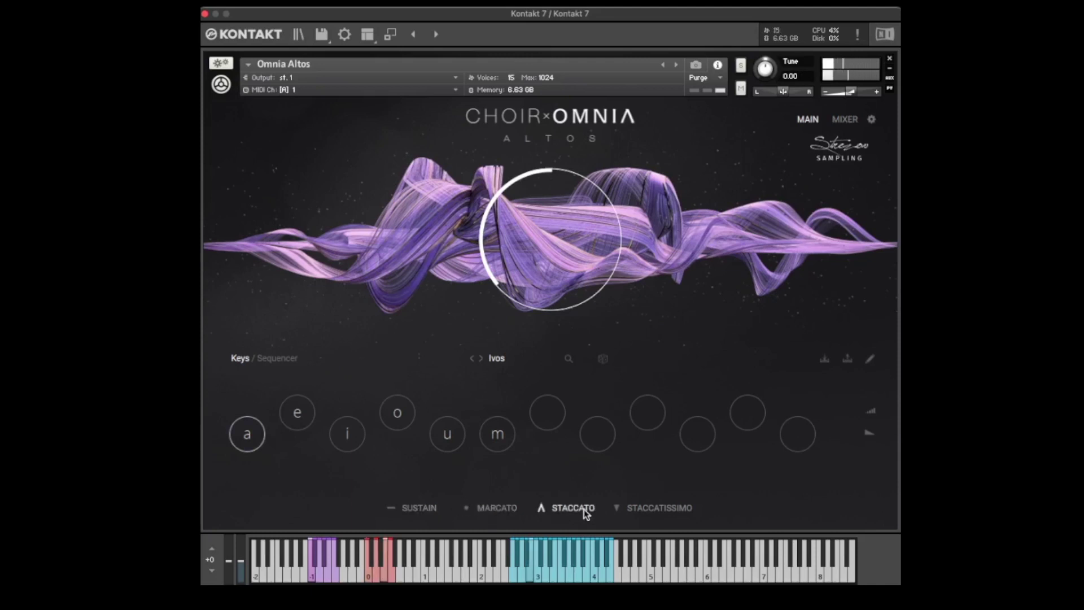
{"action": "left_click", "coordinate": [656, 509]}
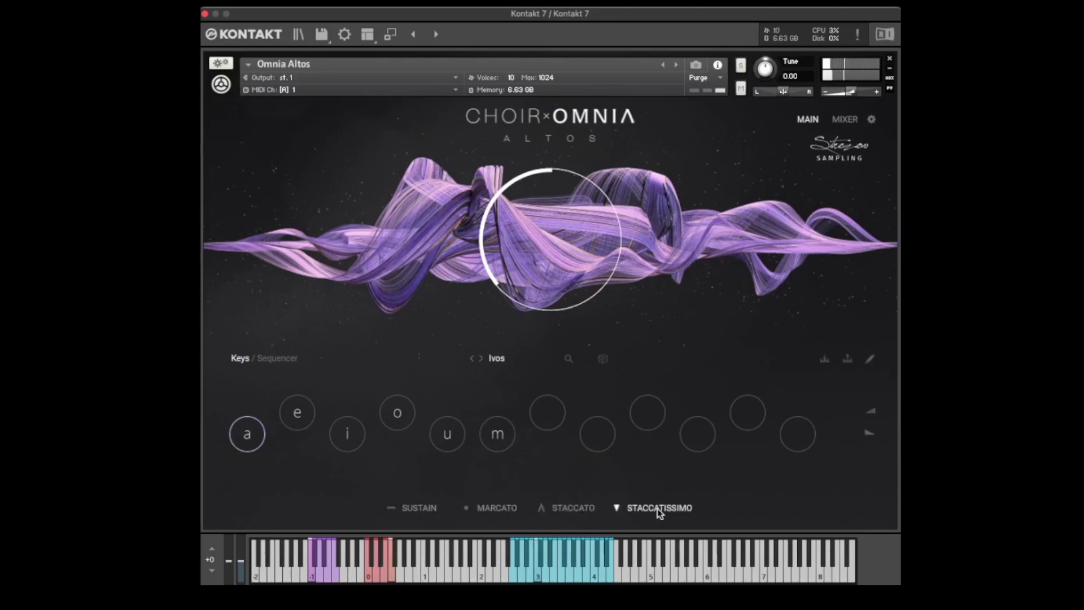
{"action": "left_click", "coordinate": [428, 509]}
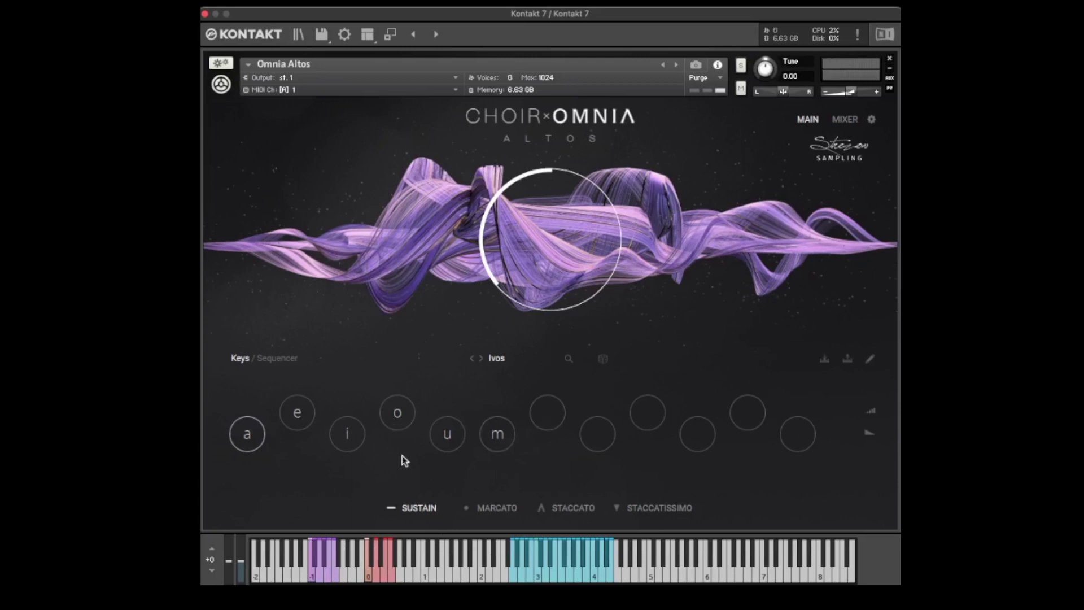
{"action": "left_click", "coordinate": [289, 360]}
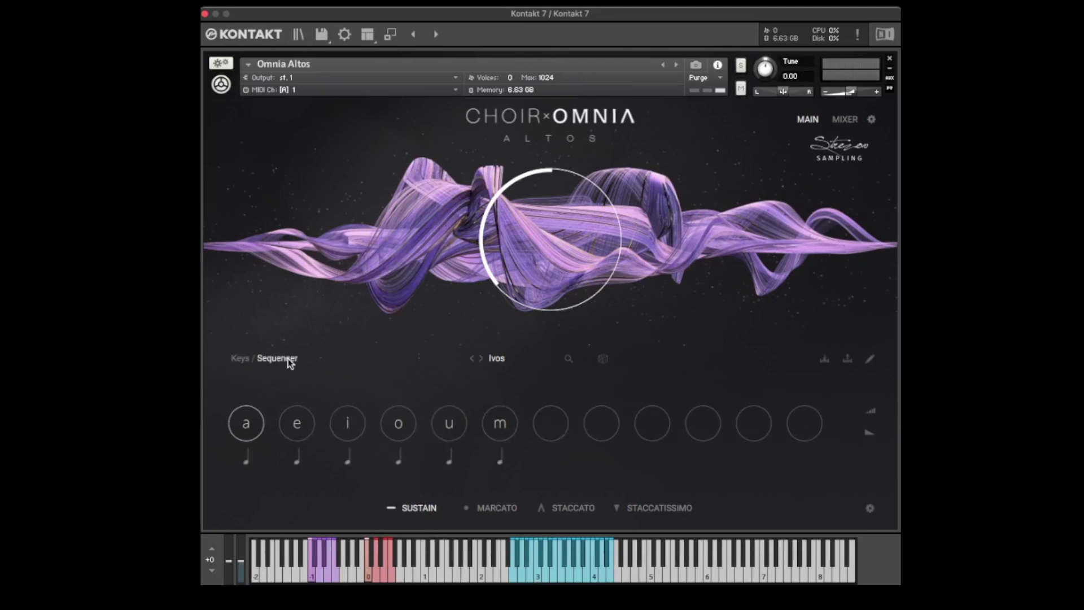
{"action": "left_click", "coordinate": [238, 359]}
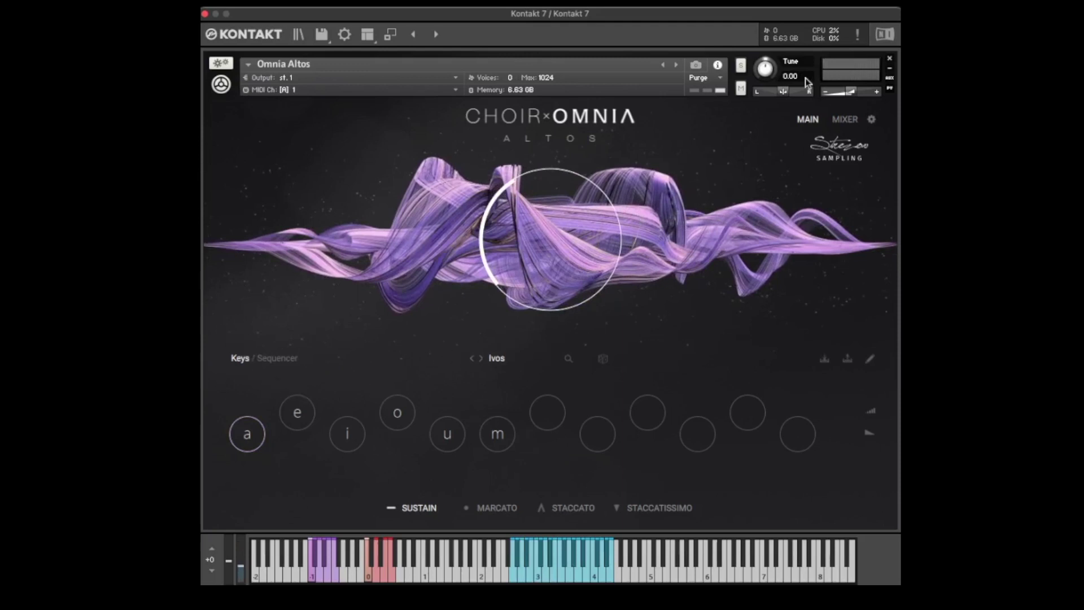
{"action": "left_click", "coordinate": [845, 120]}
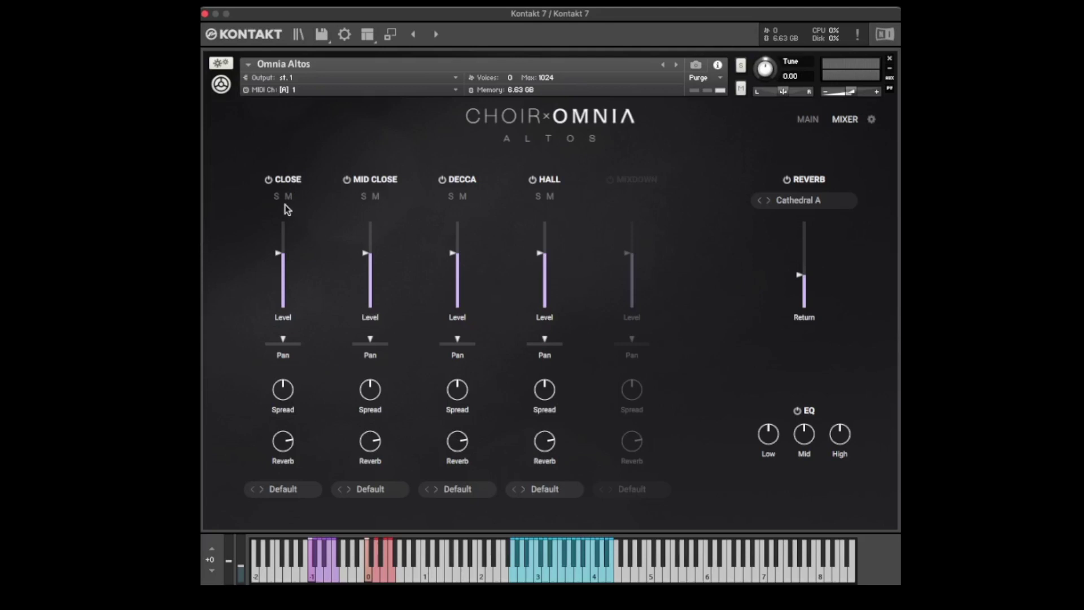
{"action": "mouse_move", "coordinate": [795, 277]}
{"action": "left_click", "coordinate": [788, 180]}
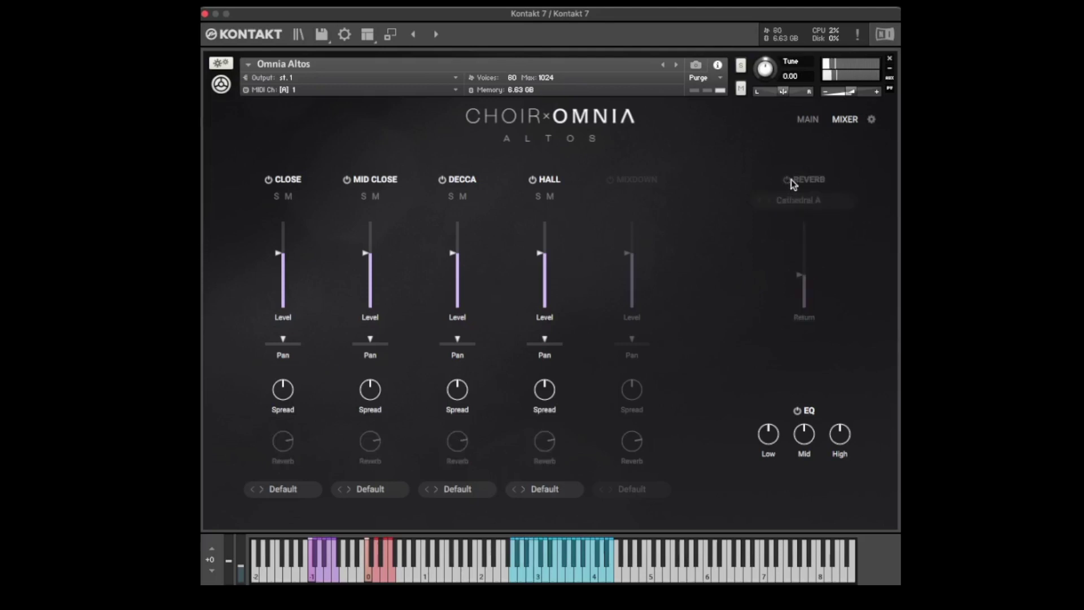
{"action": "mouse_move", "coordinate": [273, 252]}
{"action": "left_click", "coordinate": [277, 199]}
{"action": "left_click", "coordinate": [277, 197]}
{"action": "left_click", "coordinate": [815, 118]}
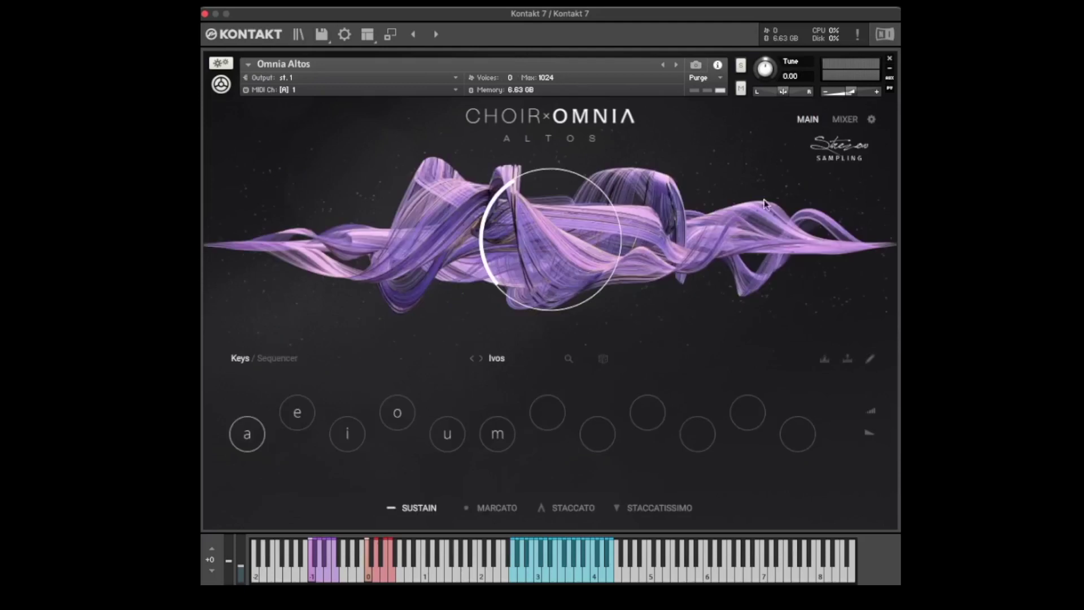
{"action": "left_click", "coordinate": [638, 505]}
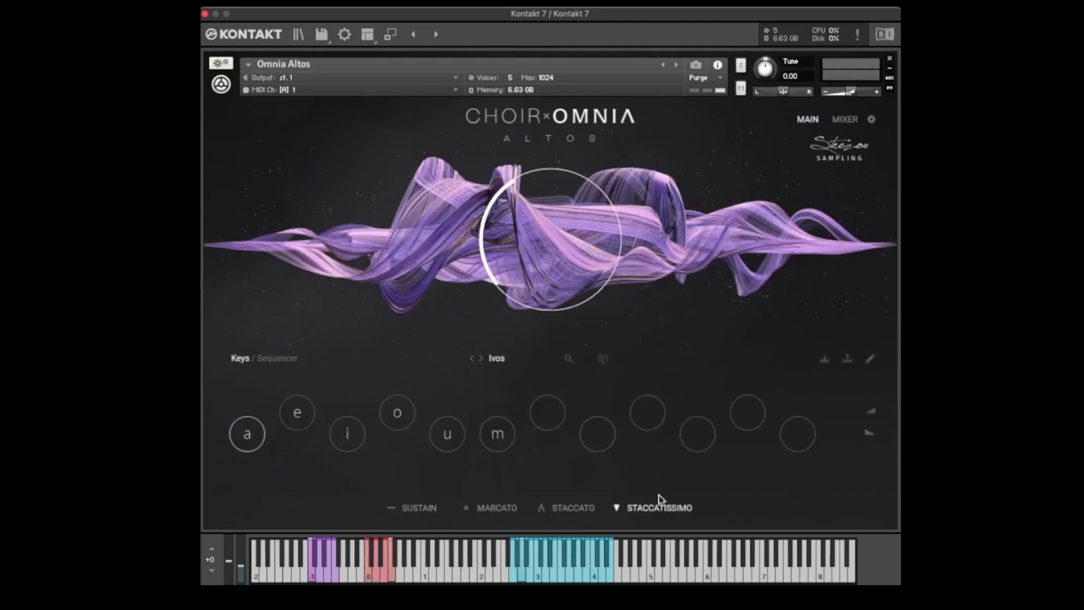
{"action": "left_click", "coordinate": [845, 121]}
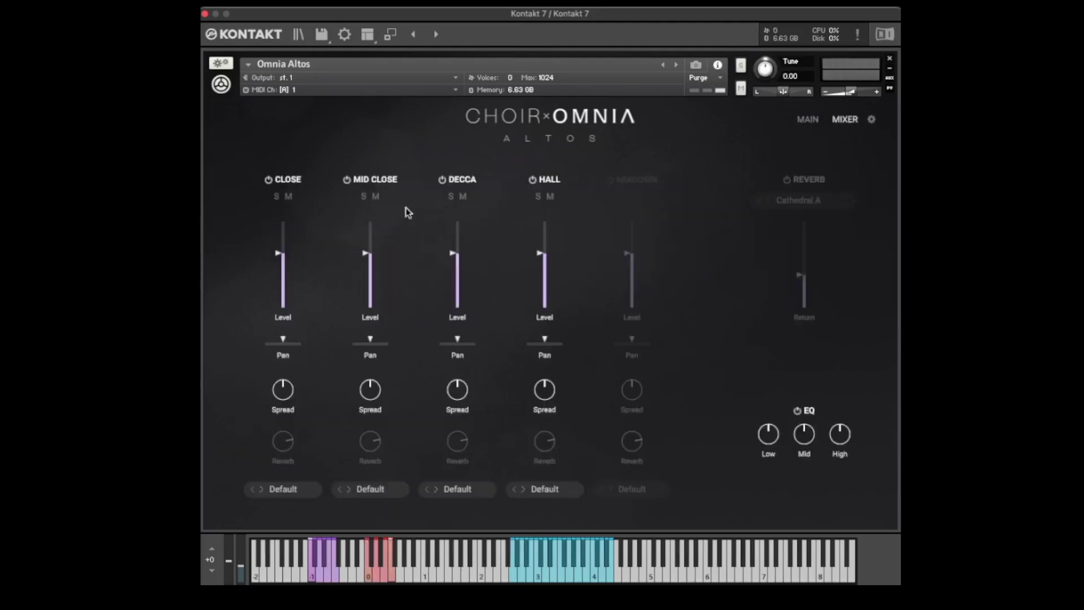
{"action": "left_click", "coordinate": [277, 197]}
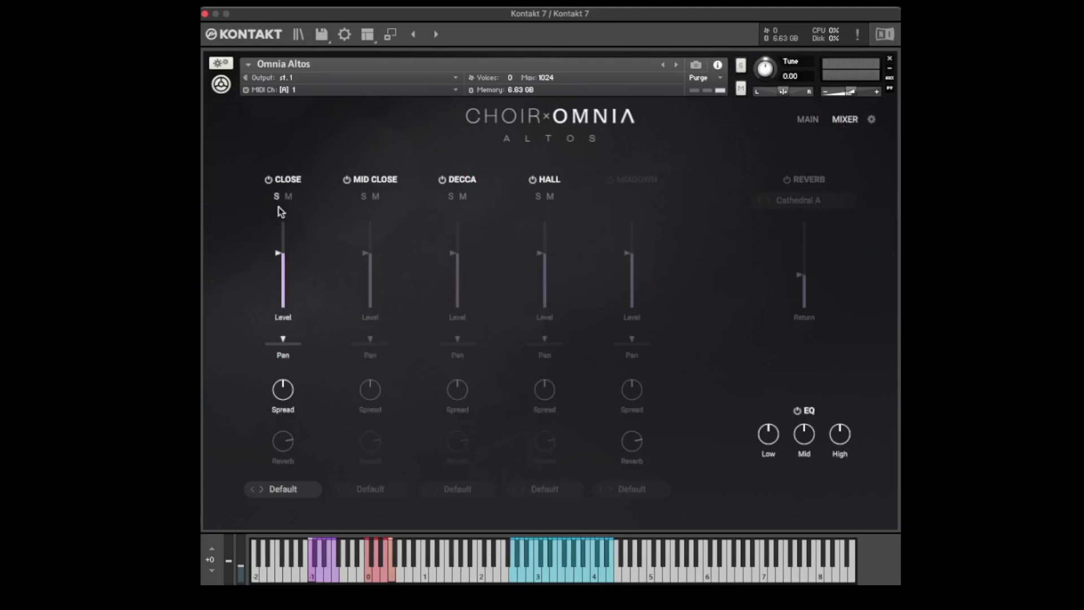
{"action": "mouse_move", "coordinate": [274, 231]}
{"action": "left_click", "coordinate": [279, 196]}
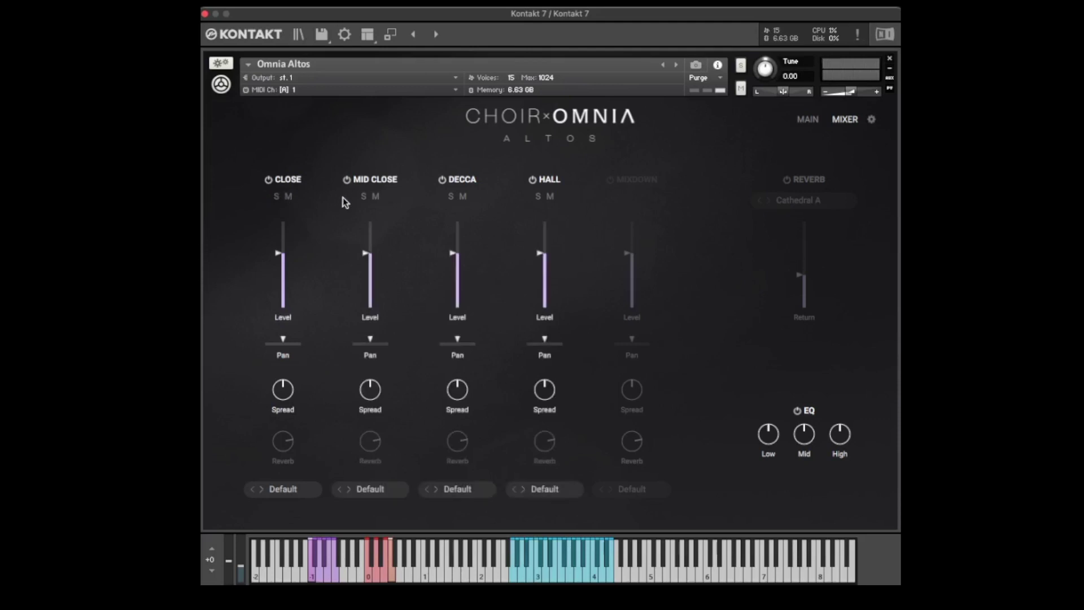
{"action": "left_click", "coordinate": [363, 196]}
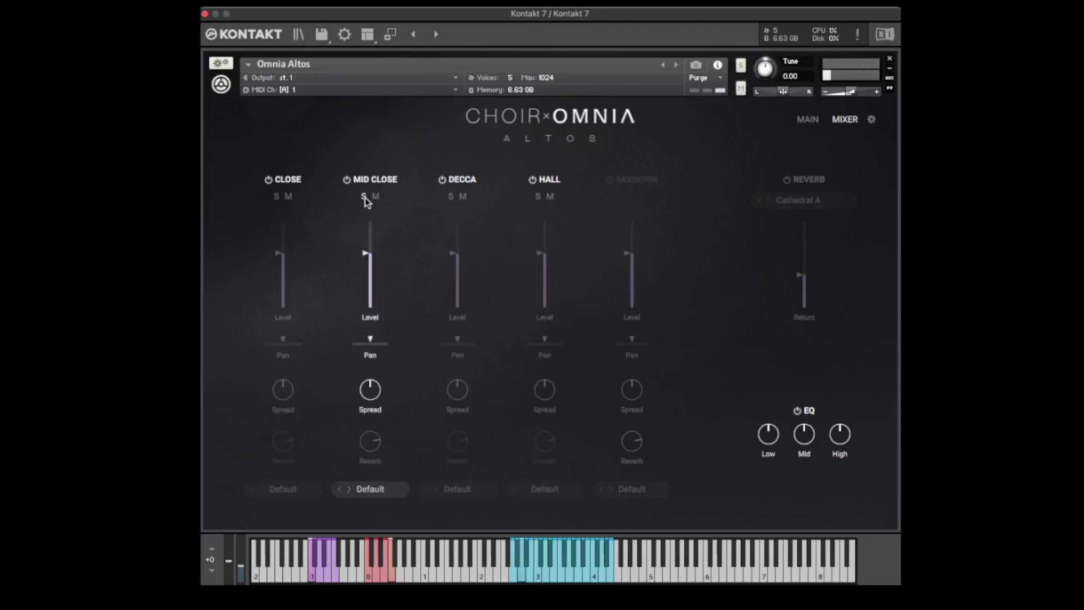
{"action": "left_click", "coordinate": [363, 198]}
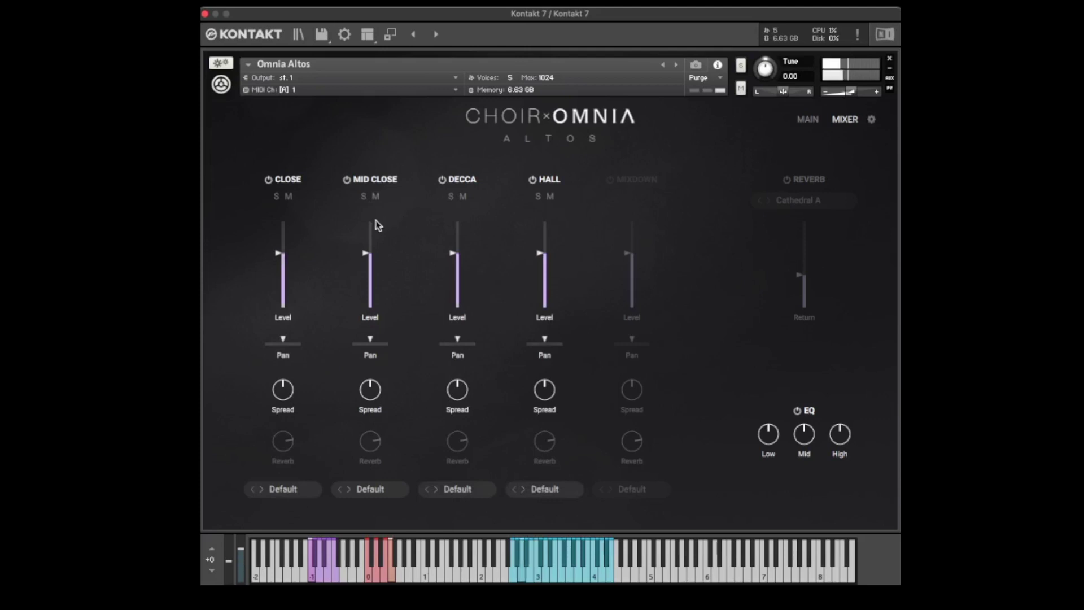
{"action": "left_click", "coordinate": [276, 197]}
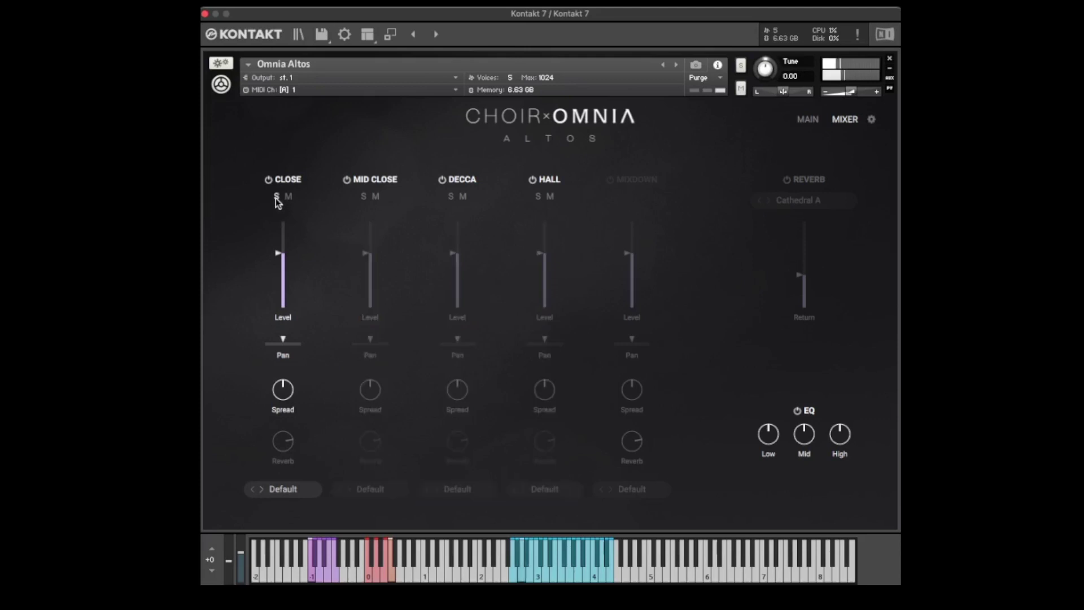
{"action": "left_click", "coordinate": [276, 198]}
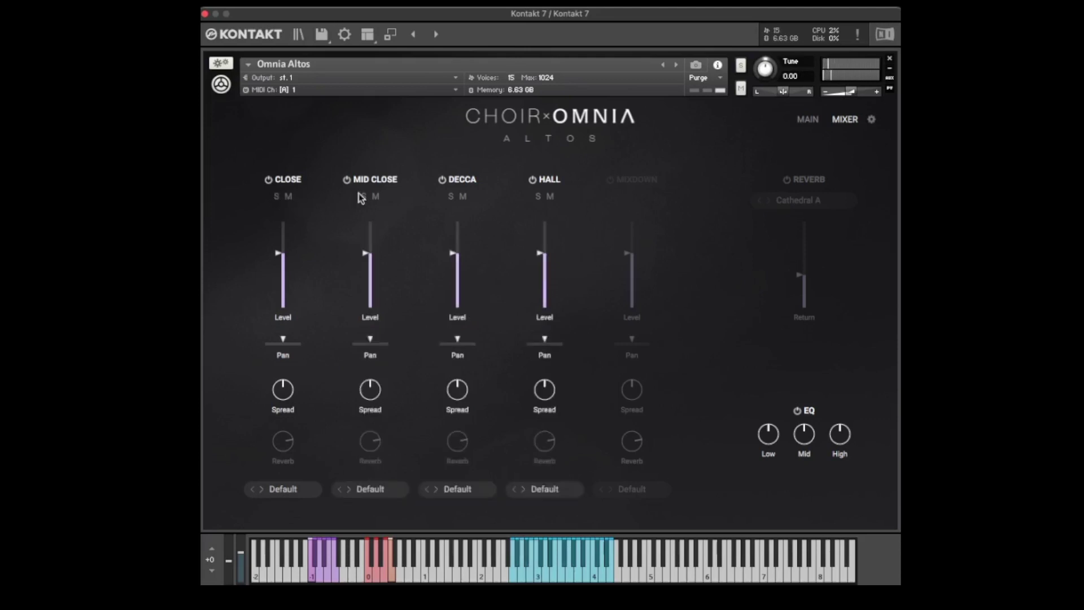
{"action": "left_click", "coordinate": [364, 197]}
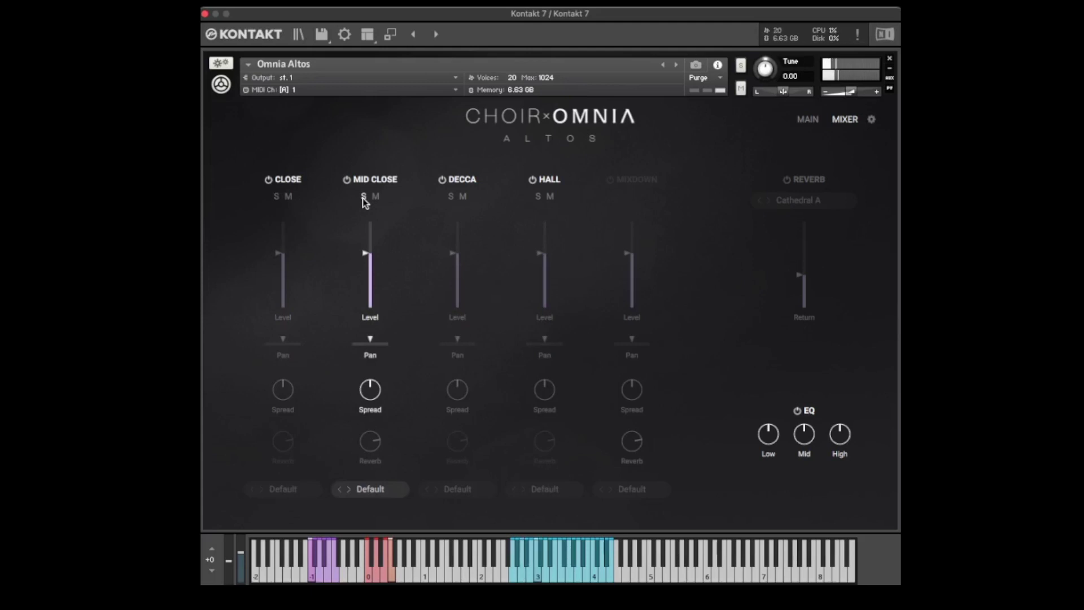
{"action": "left_click", "coordinate": [364, 197]}
{"action": "left_click", "coordinate": [450, 197]}
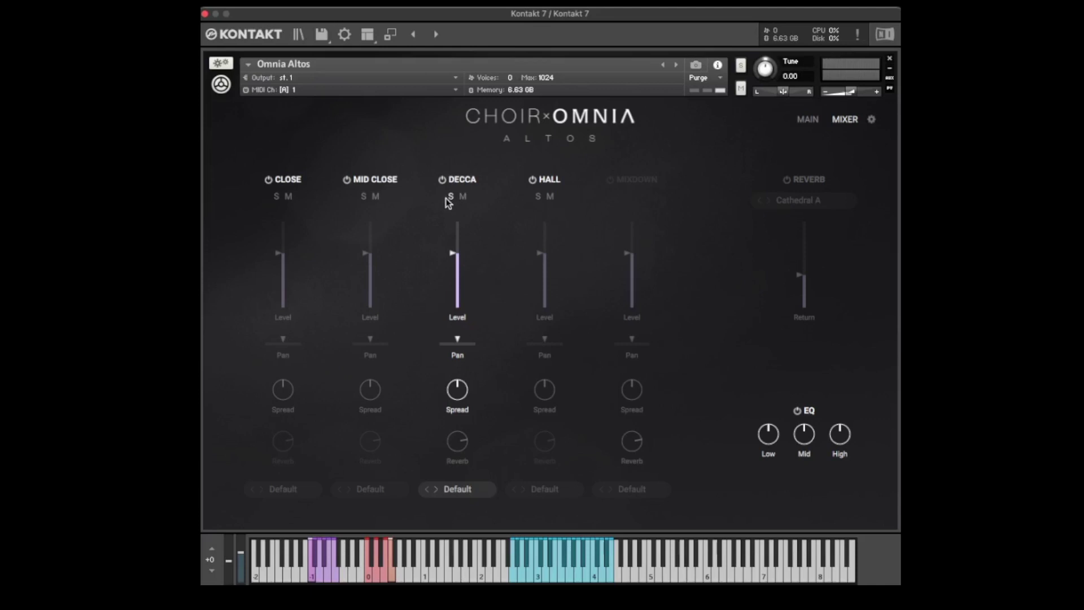
{"action": "left_click", "coordinate": [451, 197]}
{"action": "left_click", "coordinate": [538, 197]}
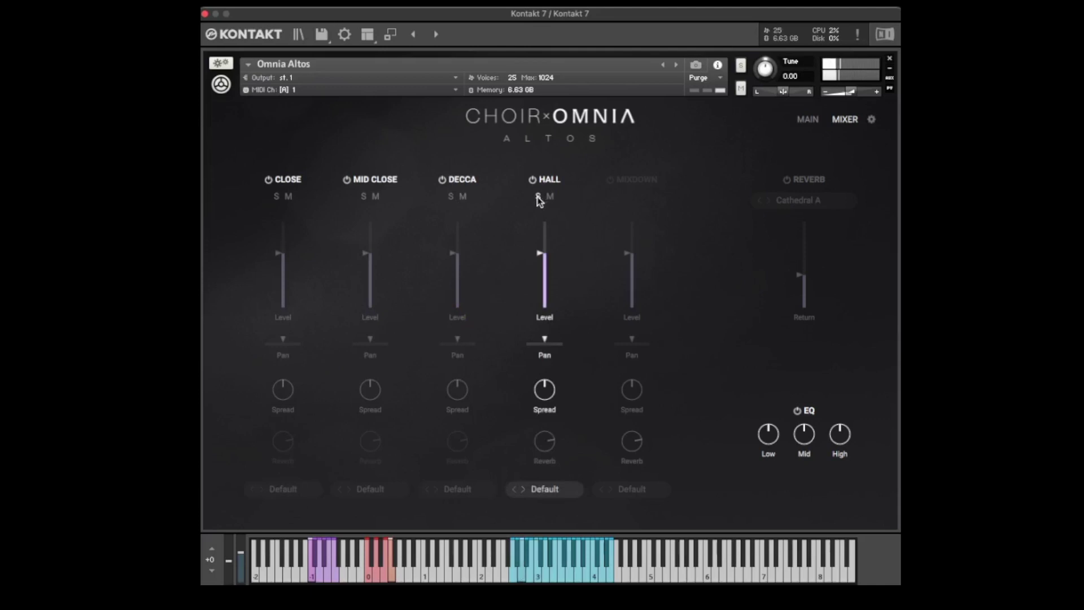
{"action": "left_click", "coordinate": [538, 196]}
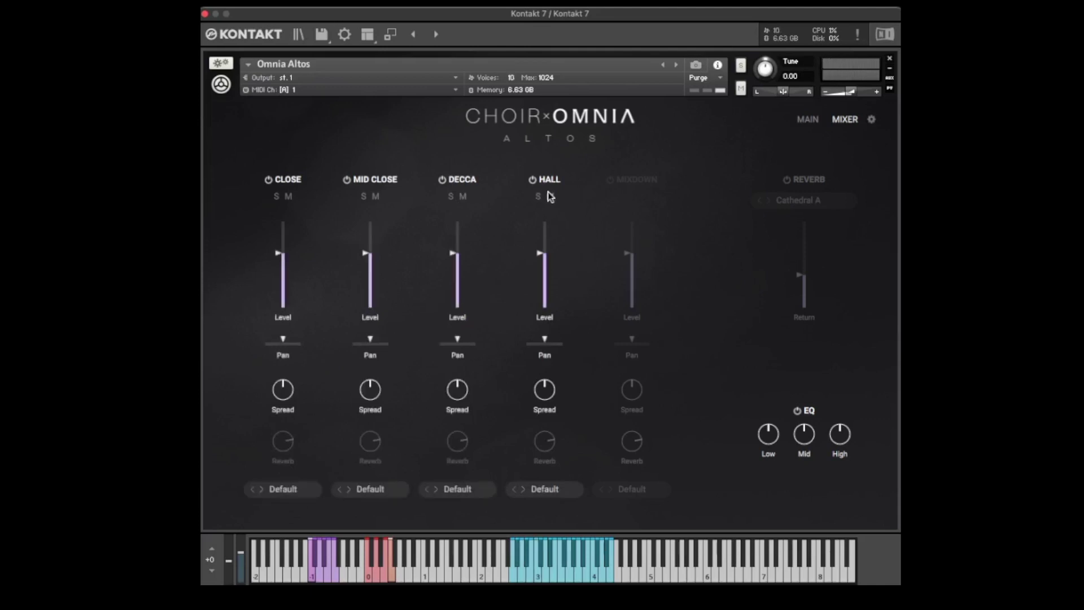
Step: Lower the Close mic fader and raise the Hall mic fader
{"action": "mouse_move", "coordinate": [276, 237]}
{"action": "left_click_drag", "start_coordinate": [276, 260], "coordinate": [277, 271]}
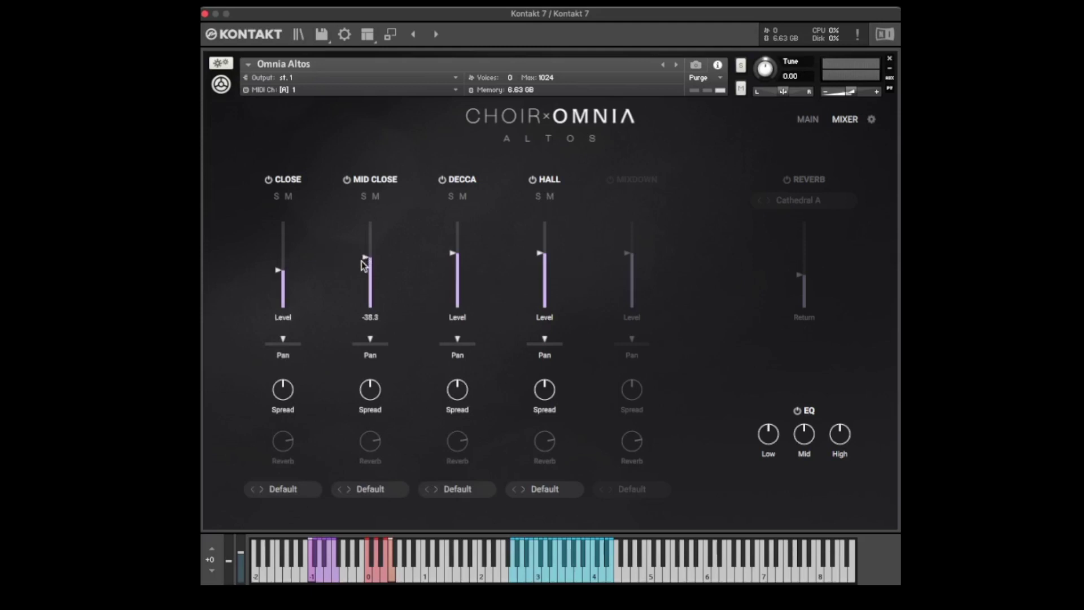
{"action": "mouse_move", "coordinate": [470, 246]}
{"action": "mouse_move", "coordinate": [539, 256]}
{"action": "left_click_drag", "start_coordinate": [539, 252], "coordinate": [542, 228]}
Step: Switch on the Cathedral A reverb and raise its return to -41.9
{"action": "mouse_move", "coordinate": [539, 243]}
{"action": "left_click", "coordinate": [791, 185]}
{"action": "mouse_move", "coordinate": [806, 254]}
{"action": "left_click_drag", "start_coordinate": [798, 275], "coordinate": [798, 239]}
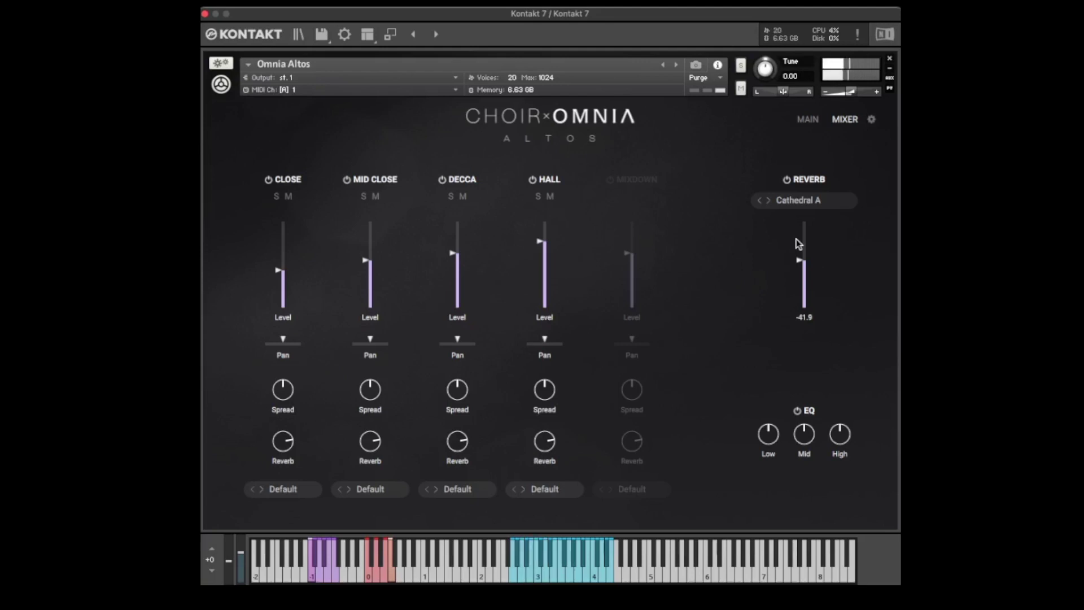
Step: Change the reverb preset to Club B
{"action": "left_click", "coordinate": [783, 201]}
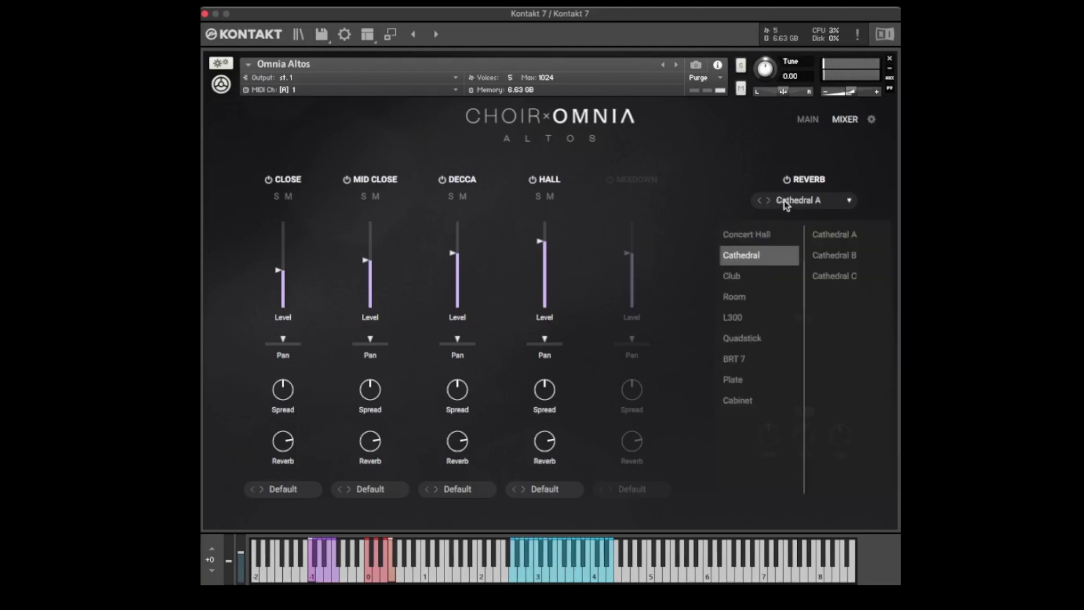
{"action": "mouse_move", "coordinate": [763, 277]}
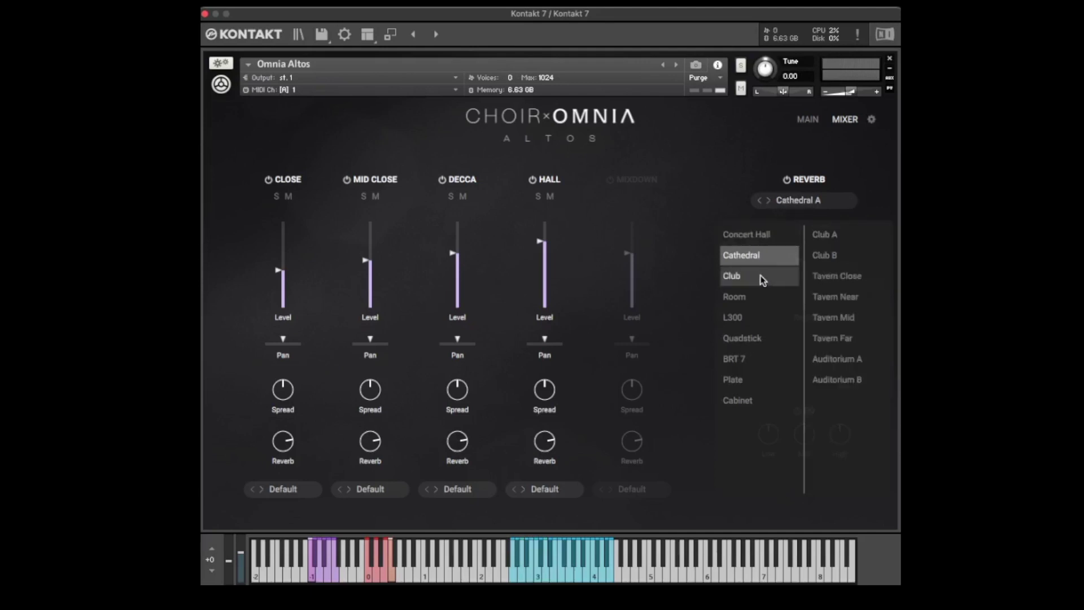
{"action": "left_click", "coordinate": [854, 255]}
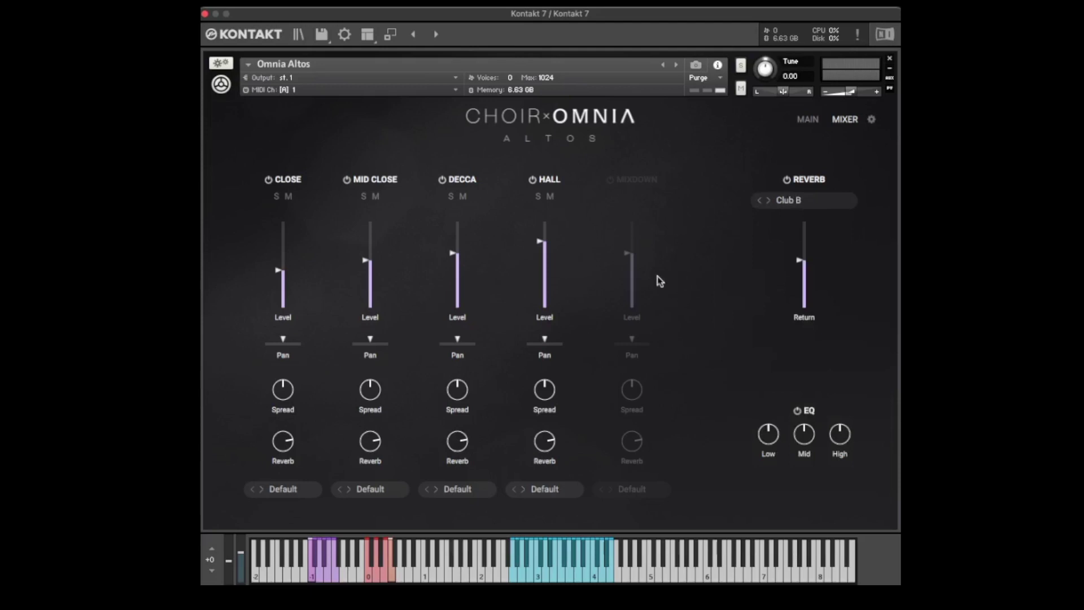
Step: Lower the Hall mic to about -45.9, raise Close, and set Mid Close to -32.5
{"action": "left_click_drag", "start_coordinate": [540, 242], "coordinate": [533, 301]}
{"action": "left_click_drag", "start_coordinate": [281, 263], "coordinate": [290, 202]}
{"action": "left_click_drag", "start_coordinate": [366, 260], "coordinate": [367, 240]}
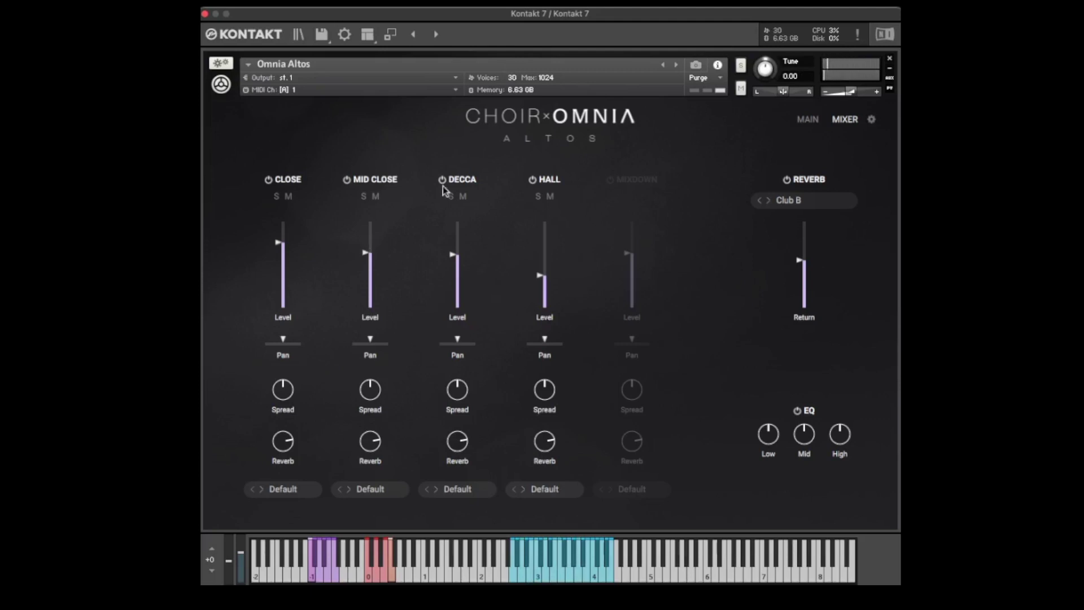
Step: Toggle the Close, Mid Close and Decca channels, then enable Mixdown only, cutting memory to 1.33 GB
{"action": "left_click", "coordinate": [295, 181]}
{"action": "left_click", "coordinate": [293, 178]}
{"action": "left_click", "coordinate": [380, 181]}
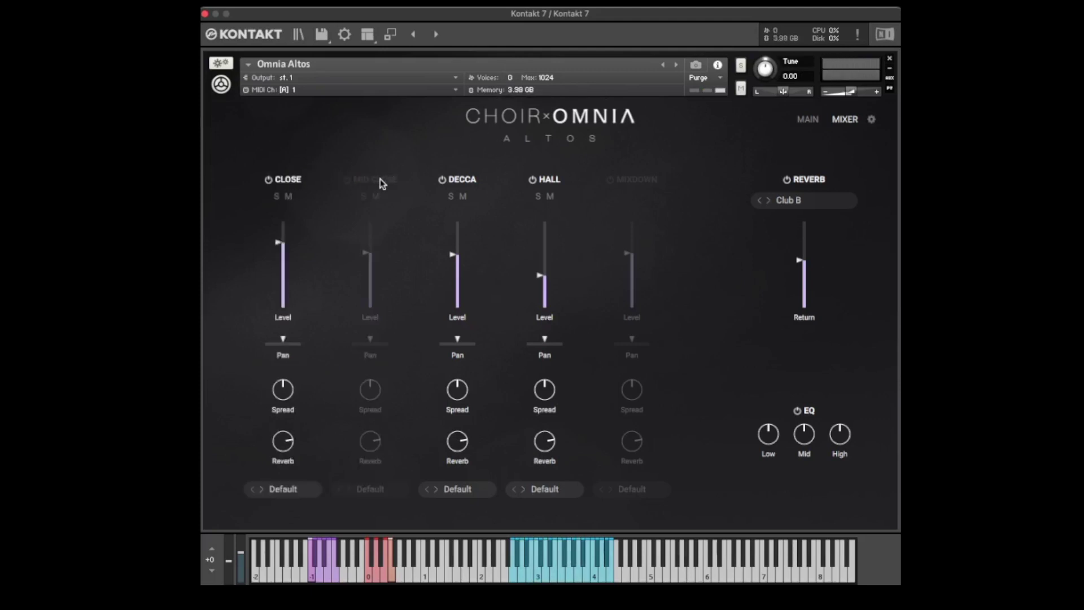
{"action": "left_click", "coordinate": [381, 178]}
{"action": "left_click", "coordinate": [458, 177]}
{"action": "left_click", "coordinate": [459, 177]}
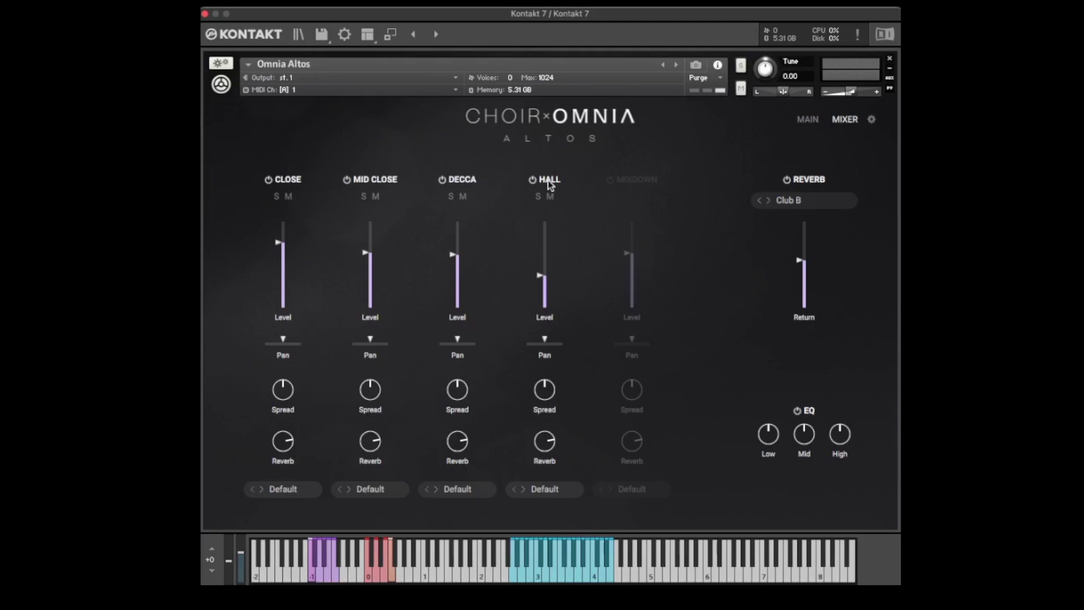
{"action": "left_click", "coordinate": [643, 180]}
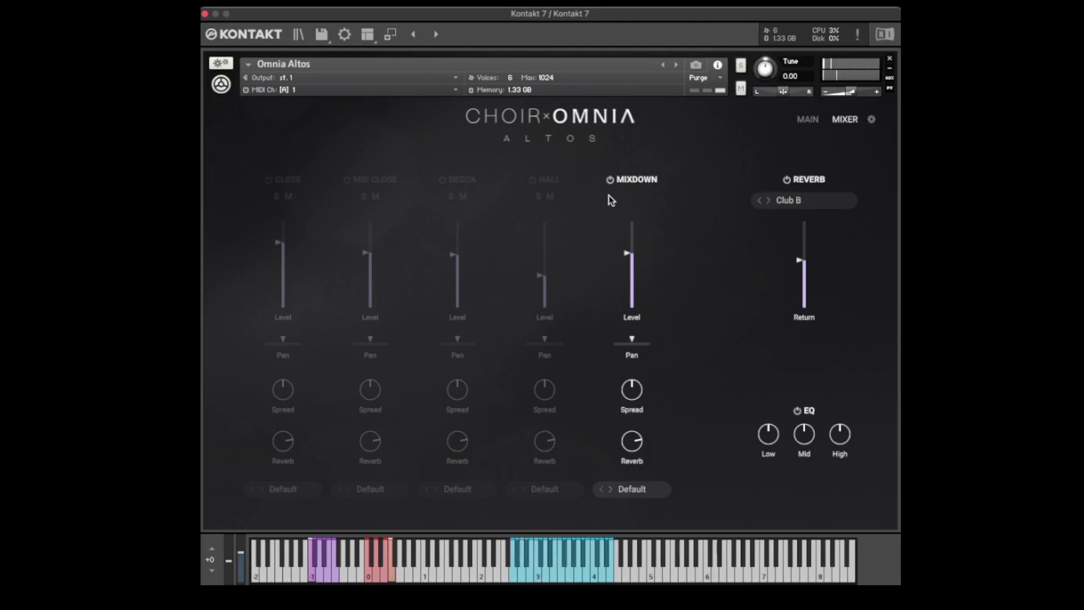
Step: Return to the MAIN page and switch from Keys to the phrase Sequencer
{"action": "left_click", "coordinate": [810, 122]}
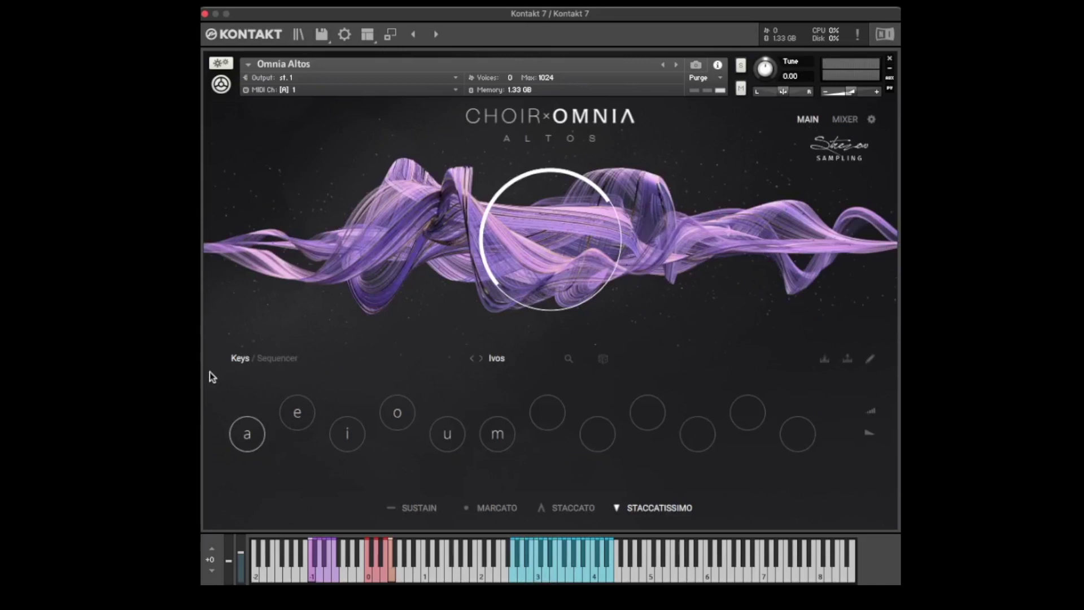
{"action": "left_click", "coordinate": [278, 359]}
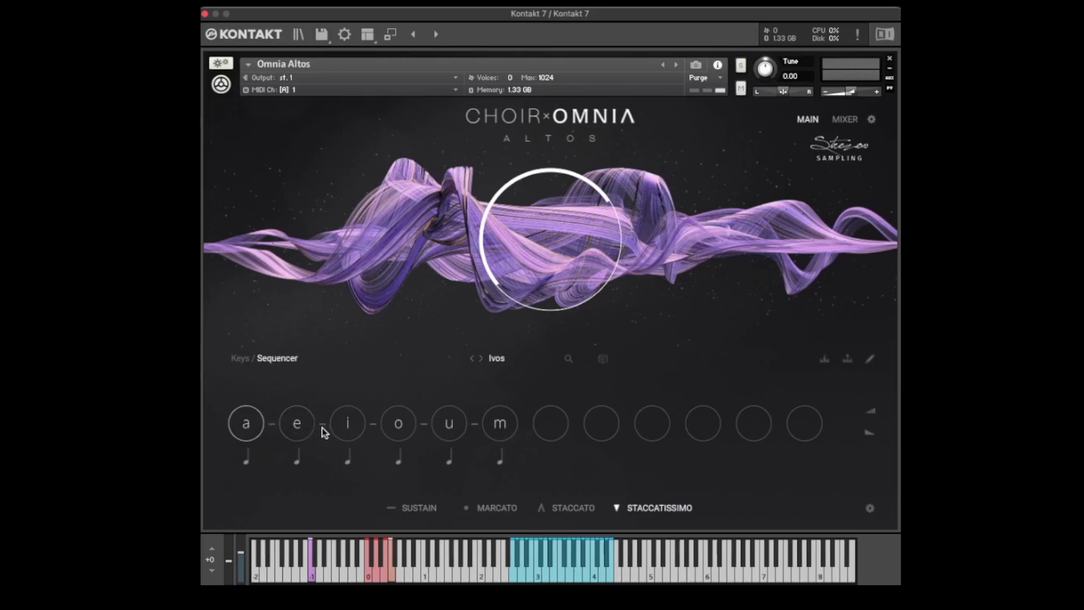
Step: Set the articulation to Sustain and clear the step links, leaving × only between u and m
{"action": "left_click", "coordinate": [423, 424]}
{"action": "left_click", "coordinate": [434, 514]}
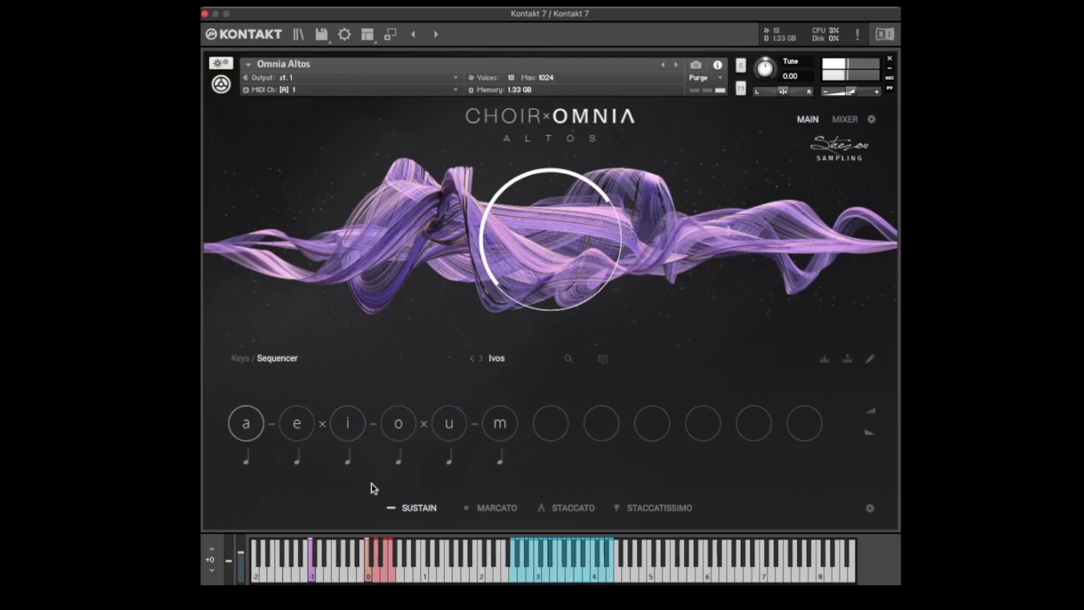
{"action": "left_click", "coordinate": [271, 424]}
{"action": "left_click", "coordinate": [272, 427]}
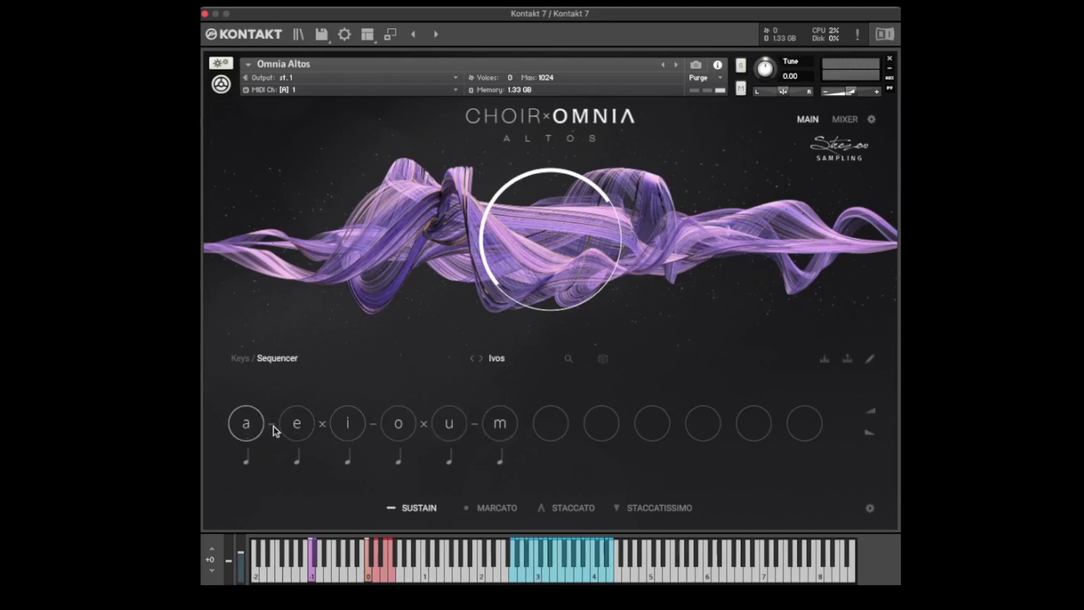
{"action": "left_click", "coordinate": [323, 429]}
{"action": "left_click", "coordinate": [423, 424]}
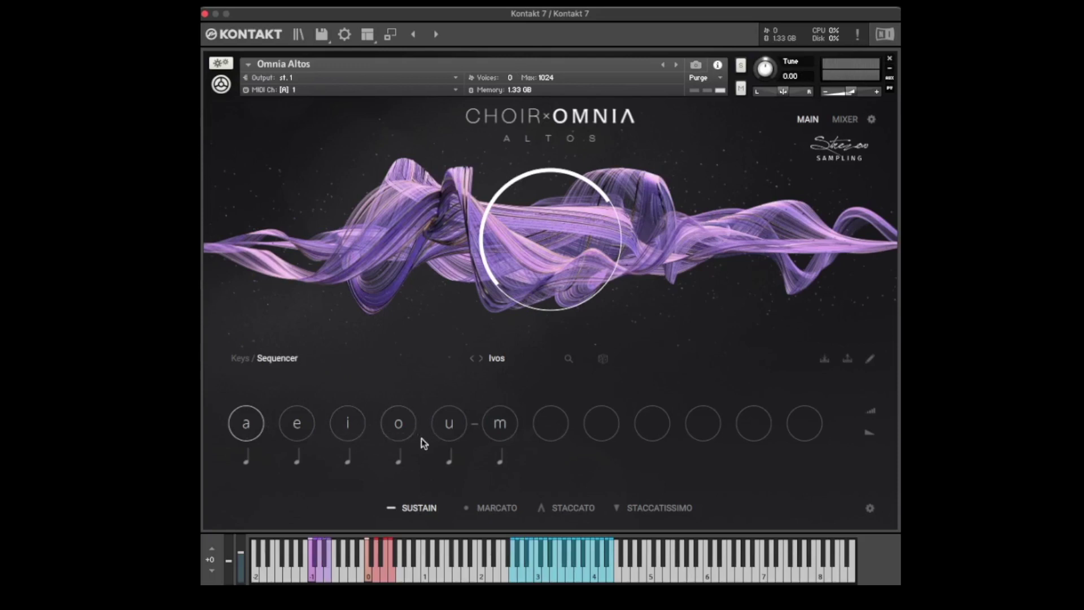
{"action": "left_click", "coordinate": [475, 427]}
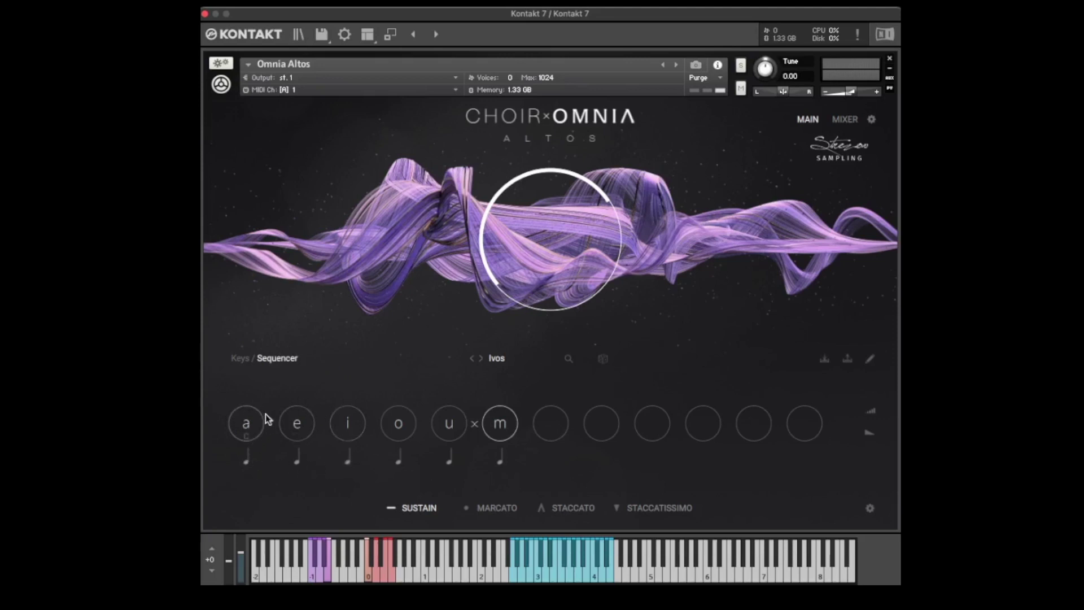
Step: Open the sequencer step editor and select step a for editing
{"action": "left_click", "coordinate": [871, 360]}
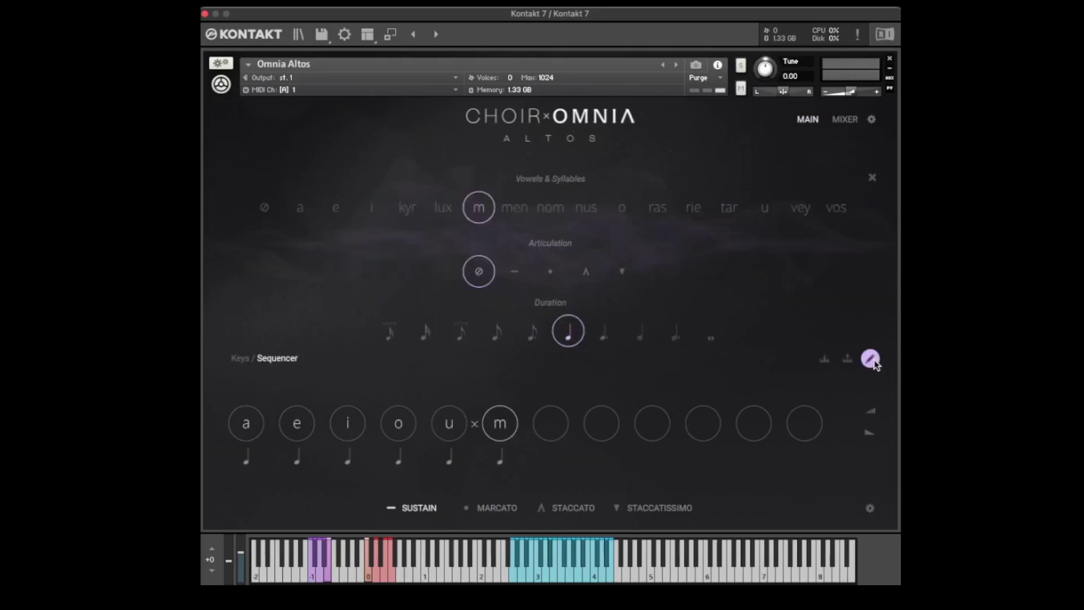
{"action": "left_click", "coordinate": [257, 427]}
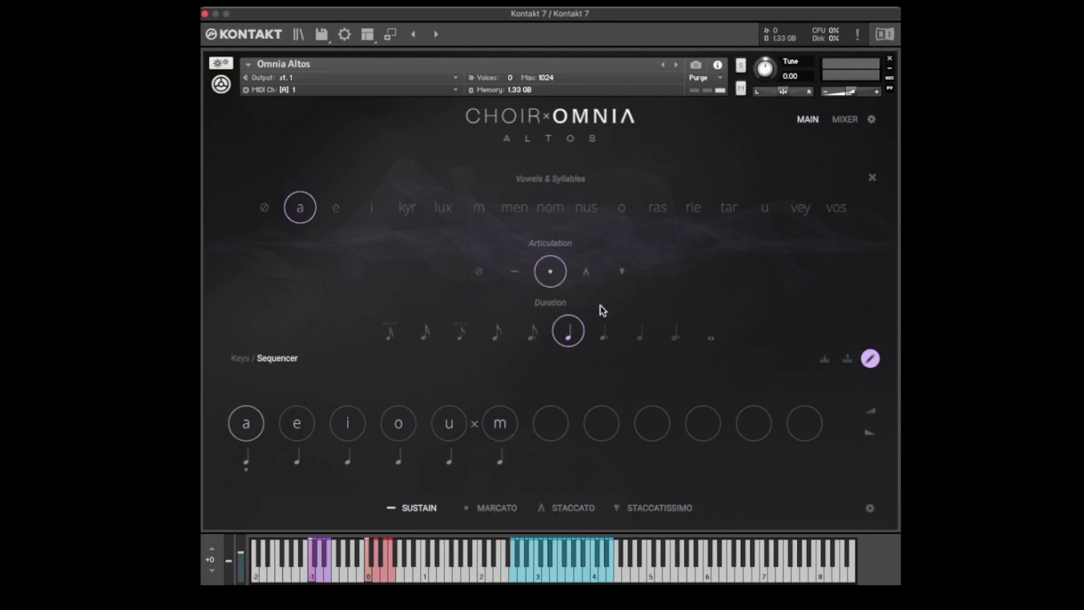
Step: Make step a a half note and steps e, i, o and u eighth notes
{"action": "left_click", "coordinate": [643, 336]}
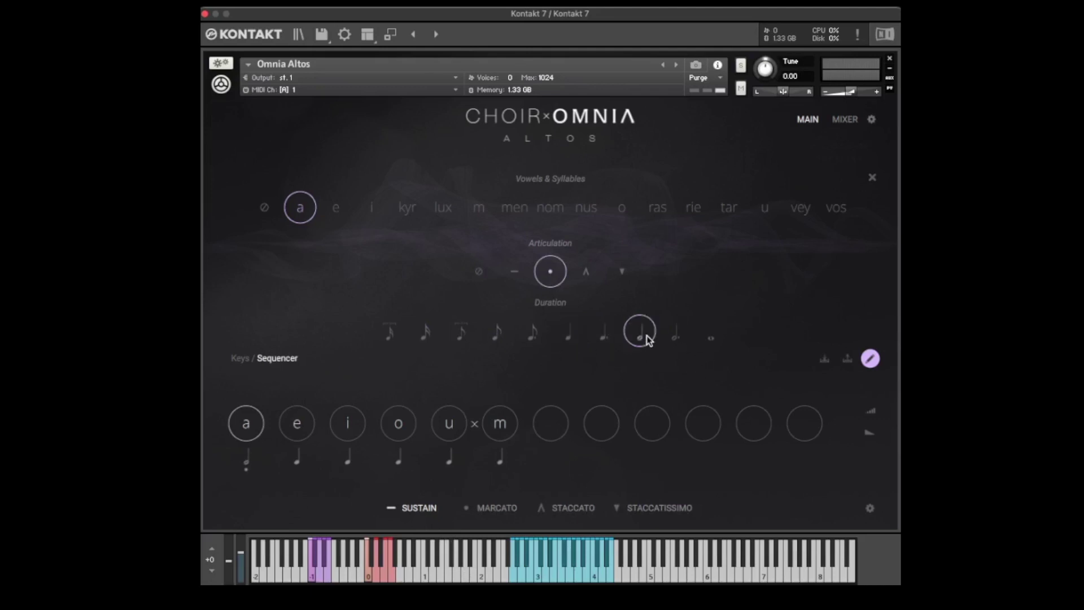
{"action": "left_click", "coordinate": [308, 425]}
{"action": "left_click", "coordinate": [497, 333]}
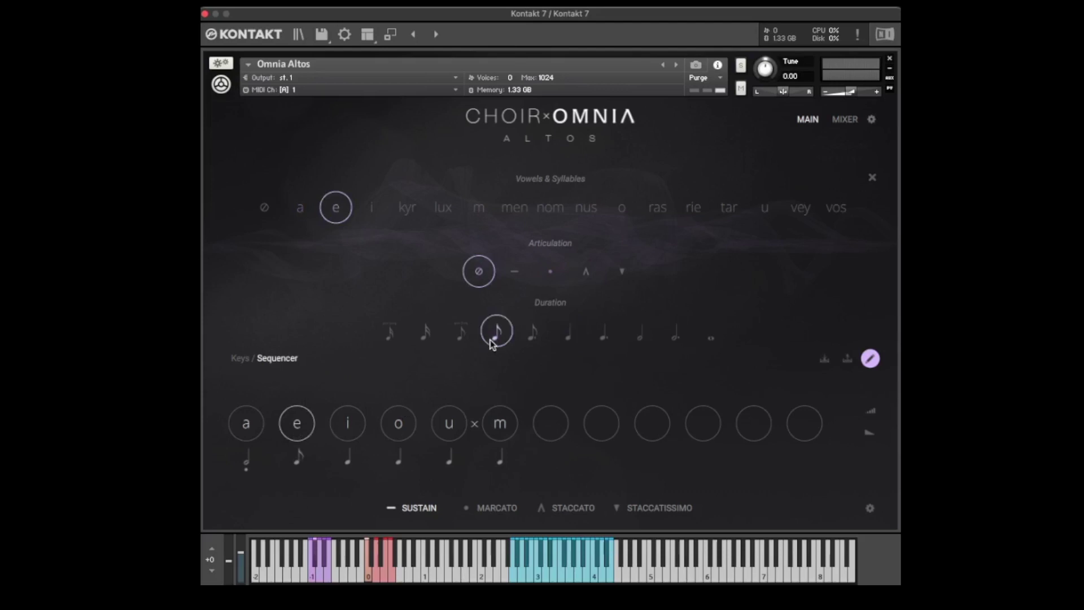
{"action": "left_click", "coordinate": [346, 423]}
{"action": "left_click", "coordinate": [497, 338]}
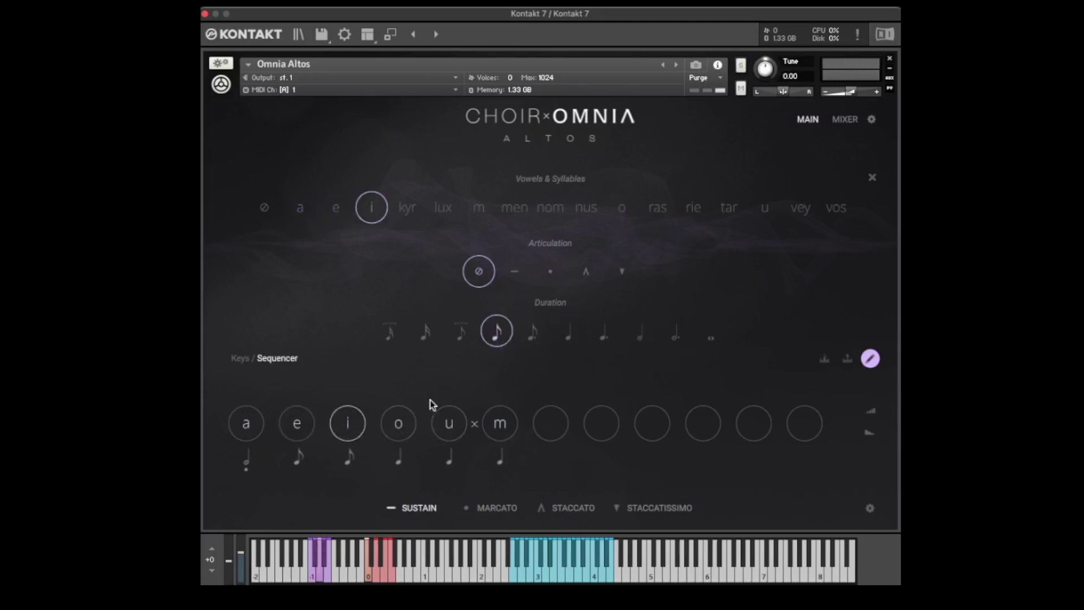
{"action": "left_click", "coordinate": [403, 424]}
{"action": "left_click", "coordinate": [502, 337]}
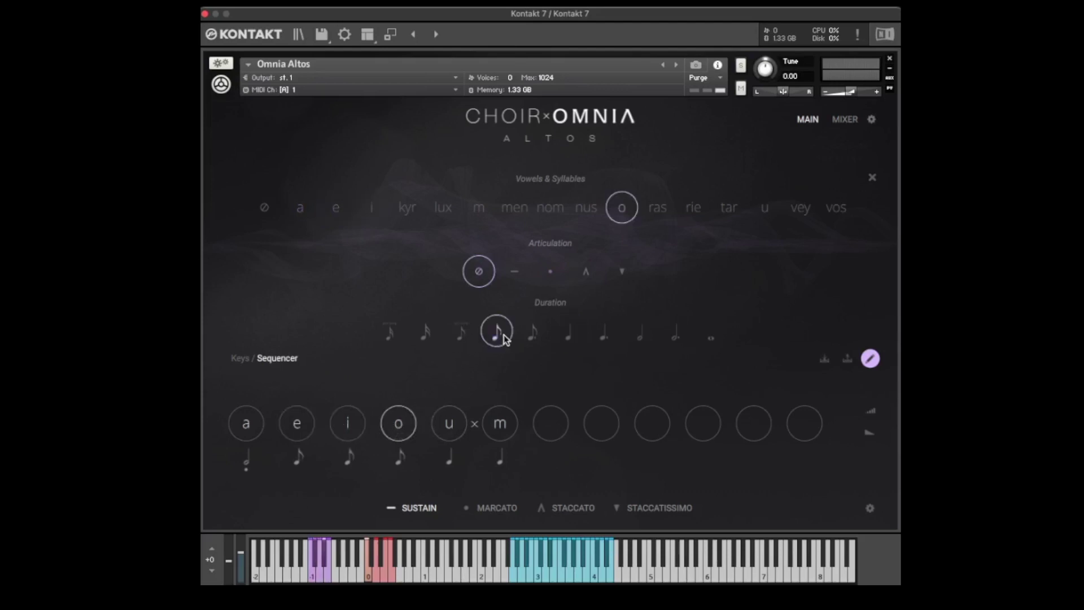
{"action": "left_click", "coordinate": [459, 415]}
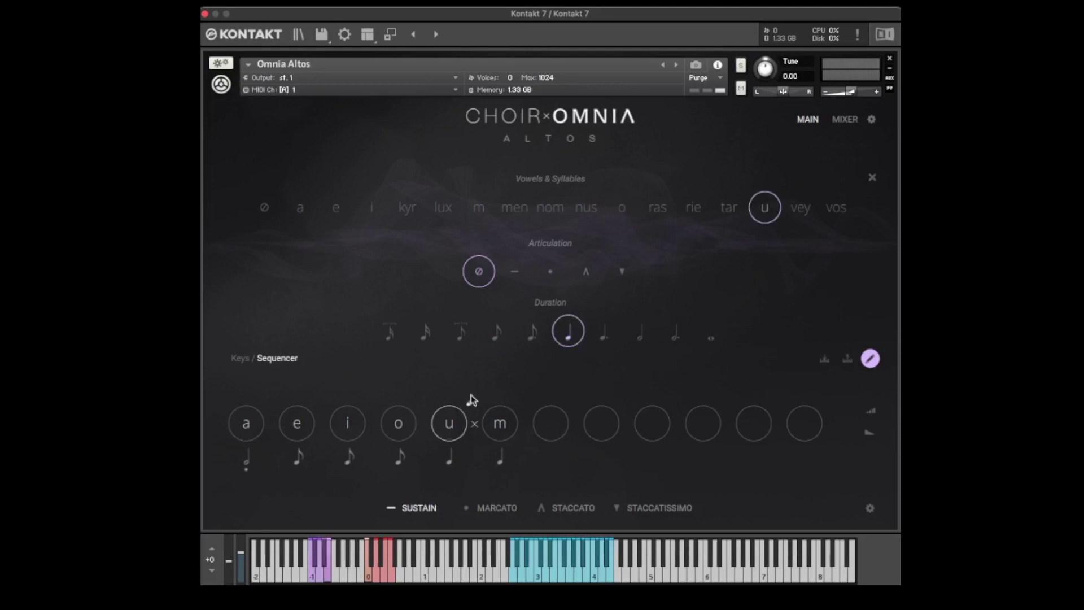
{"action": "left_click", "coordinate": [497, 334]}
Step: Link steps a–e–i–o–u, change the third syllable to nom, and show step a's settings
{"action": "left_click", "coordinate": [271, 423]}
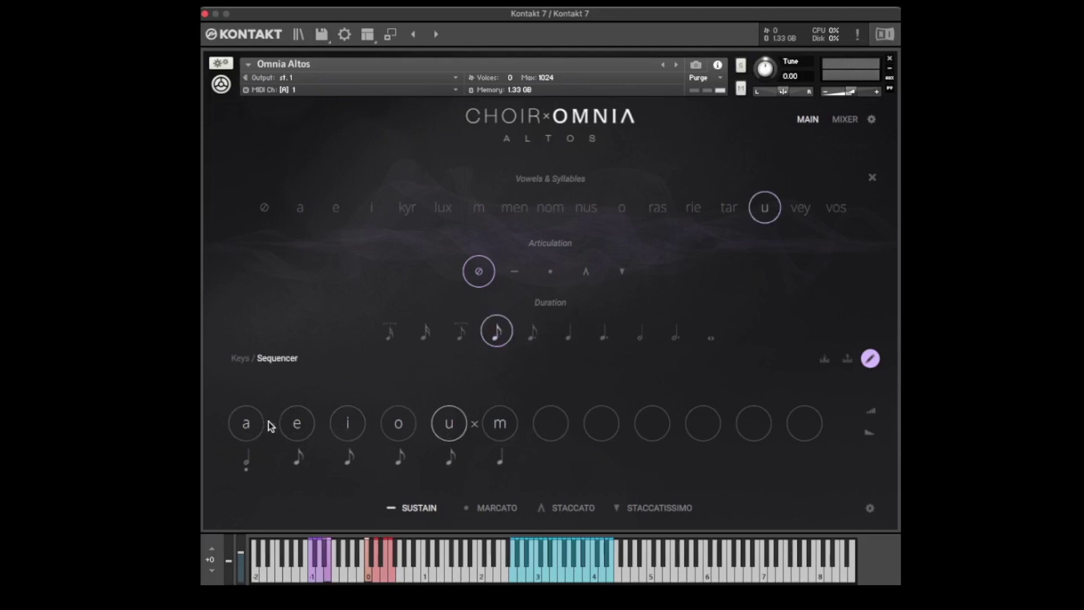
{"action": "left_click", "coordinate": [321, 424]}
{"action": "left_click", "coordinate": [332, 422]}
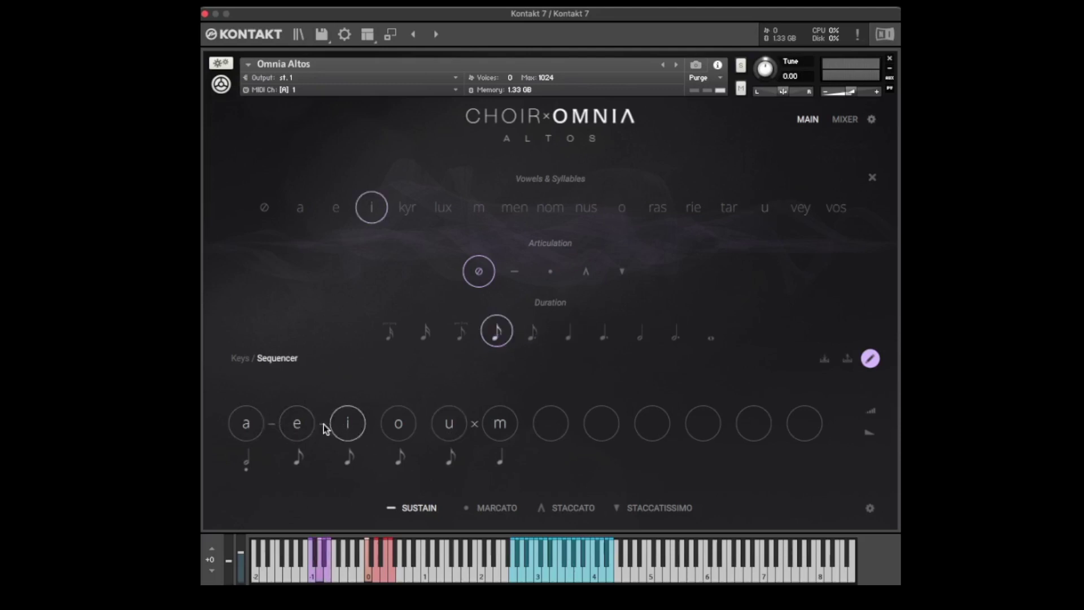
{"action": "left_click", "coordinate": [372, 424]}
{"action": "left_click", "coordinate": [424, 424]}
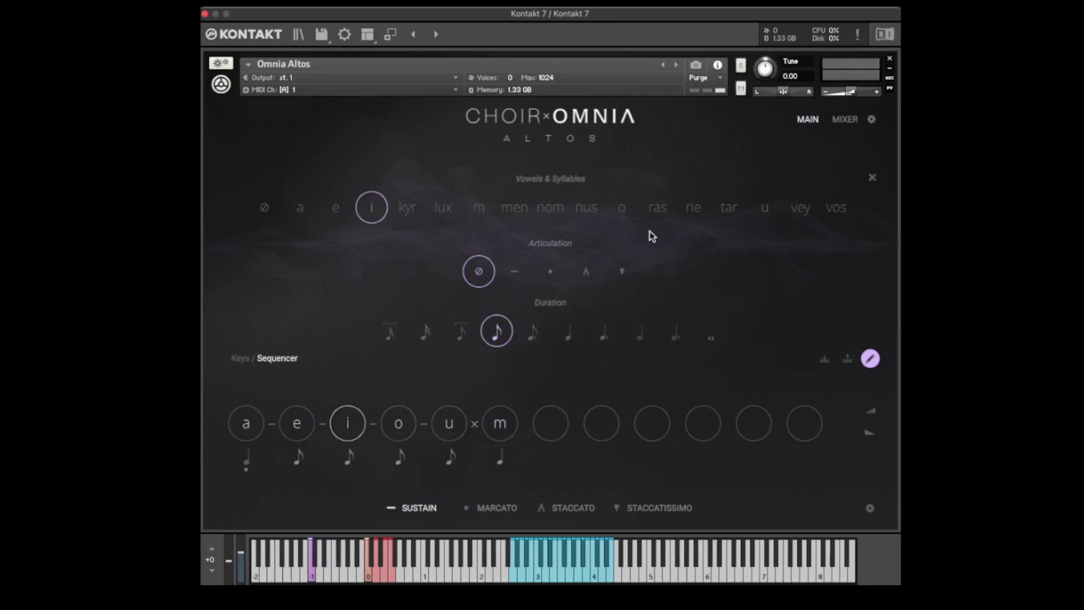
{"action": "left_click", "coordinate": [553, 205]}
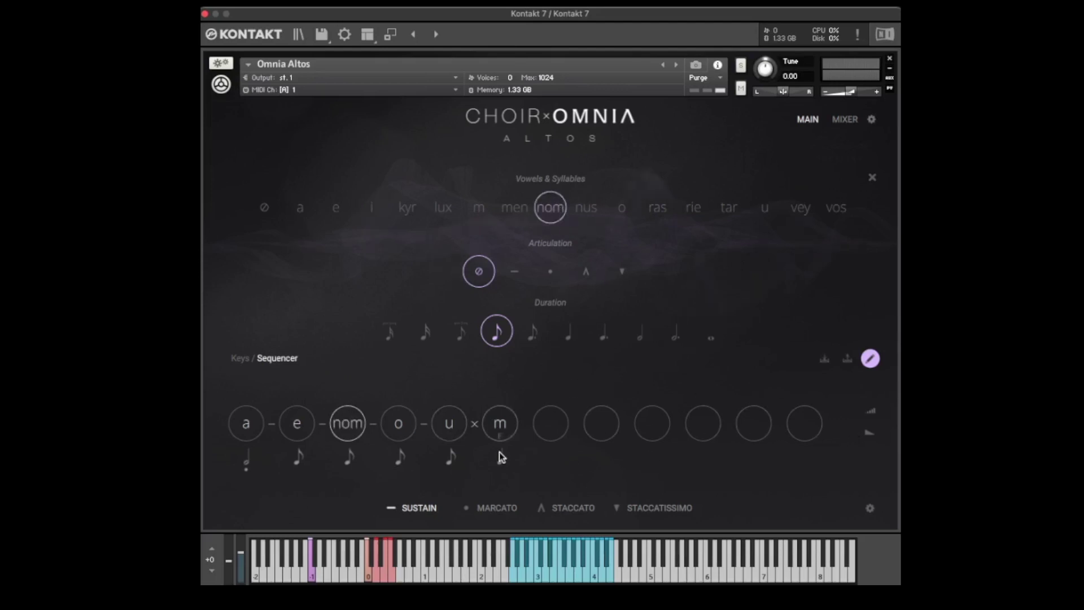
{"action": "left_click", "coordinate": [243, 427]}
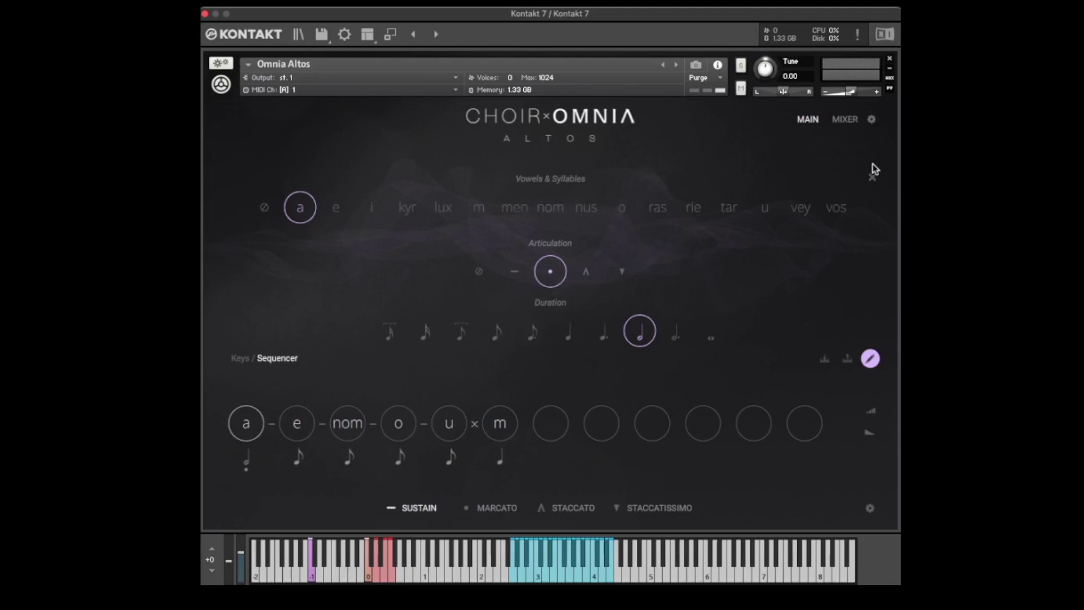
Step: Leave the syllable editor and audition the Aky and Akyenota phrase presets
{"action": "left_click", "coordinate": [870, 184]}
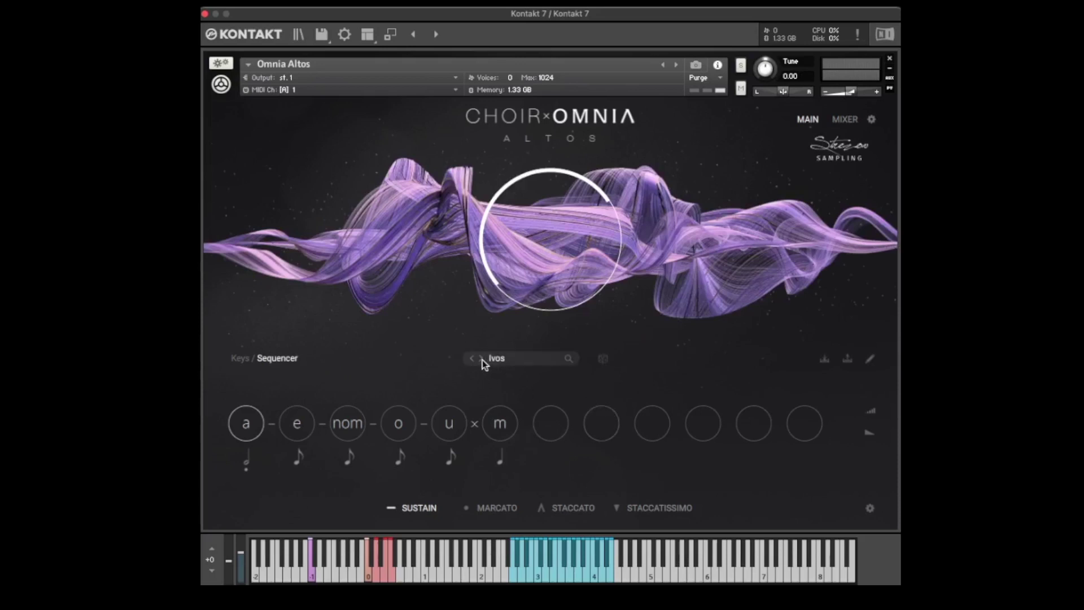
{"action": "left_click", "coordinate": [570, 360]}
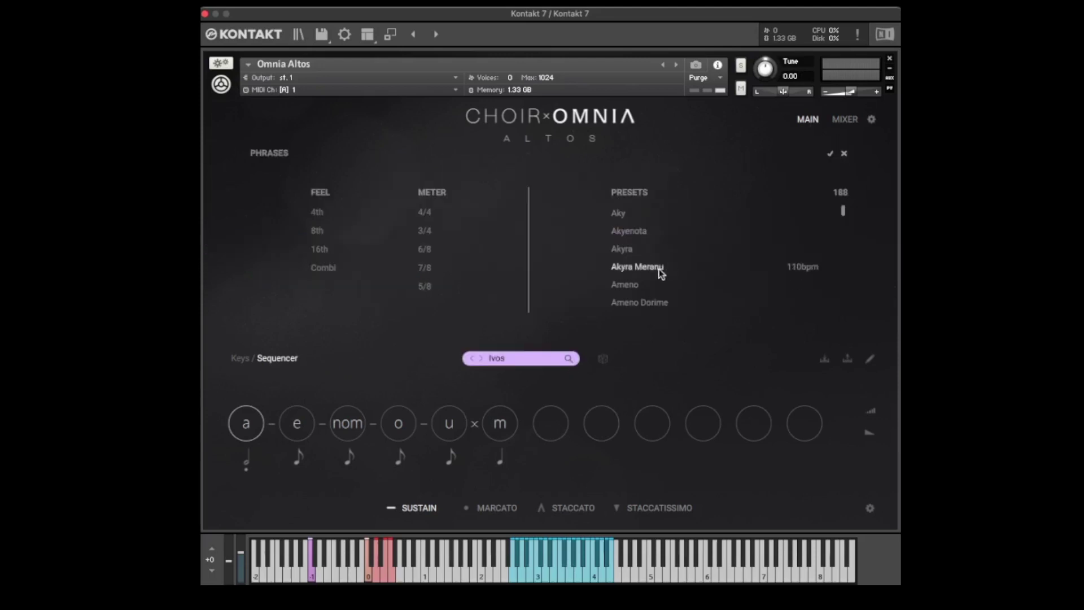
{"action": "left_click", "coordinate": [664, 216]}
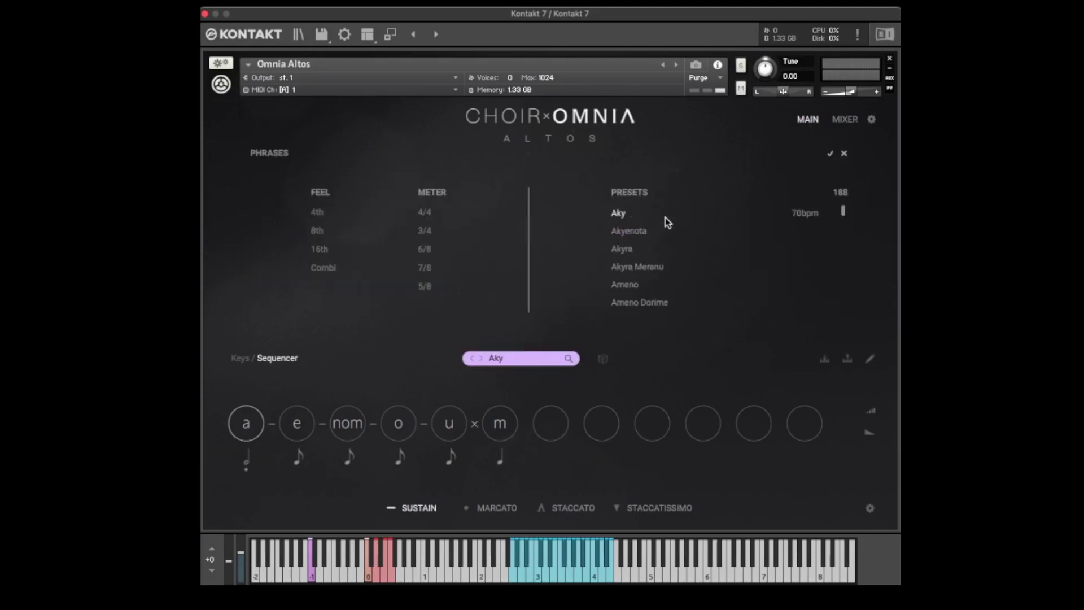
{"action": "left_click", "coordinate": [655, 231]}
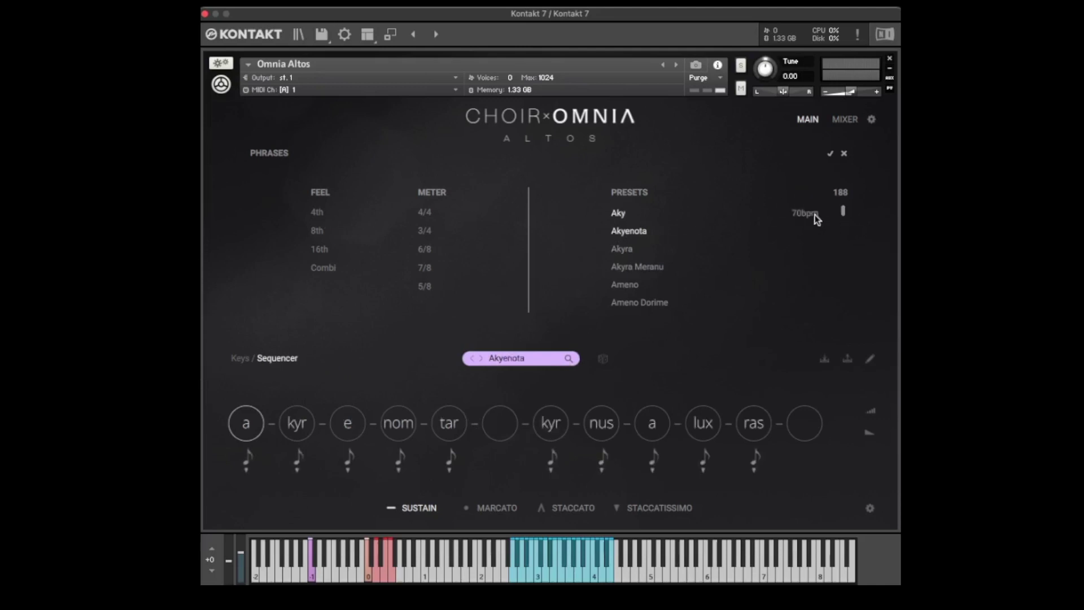
{"action": "mouse_move", "coordinate": [843, 214]}
{"action": "left_mouse_down"}
{"action": "mouse_move", "coordinate": [842, 310]}
{"action": "mouse_move", "coordinate": [843, 206]}
{"action": "left_mouse_up"}
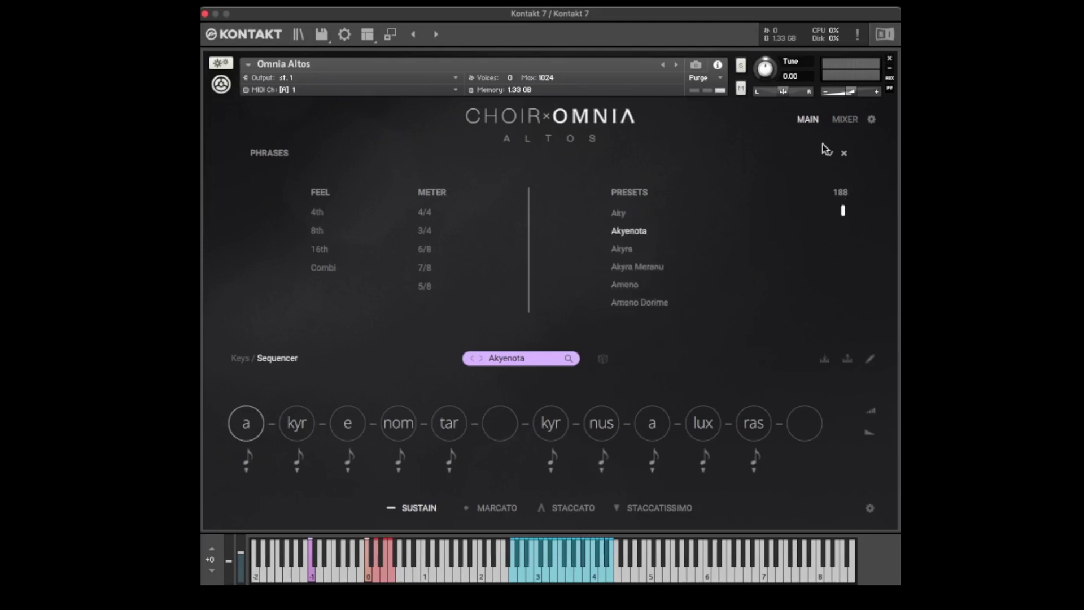
Step: Filter presets to 4th feel, audition Atar and Broken, and keep Delicious
{"action": "left_click", "coordinate": [318, 213]}
{"action": "left_click", "coordinate": [648, 246]}
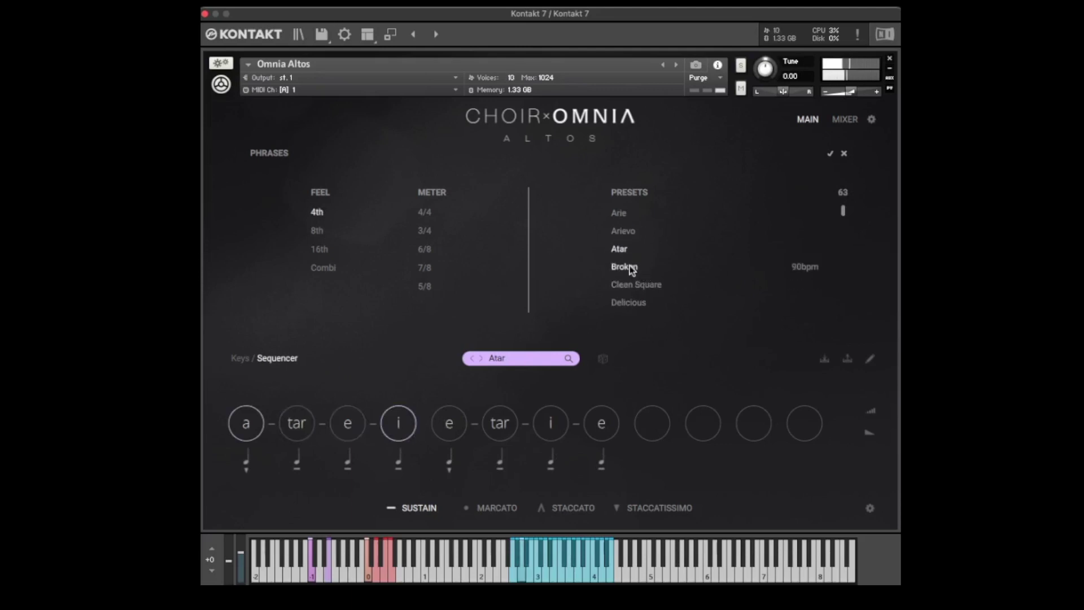
{"action": "left_click", "coordinate": [631, 269]}
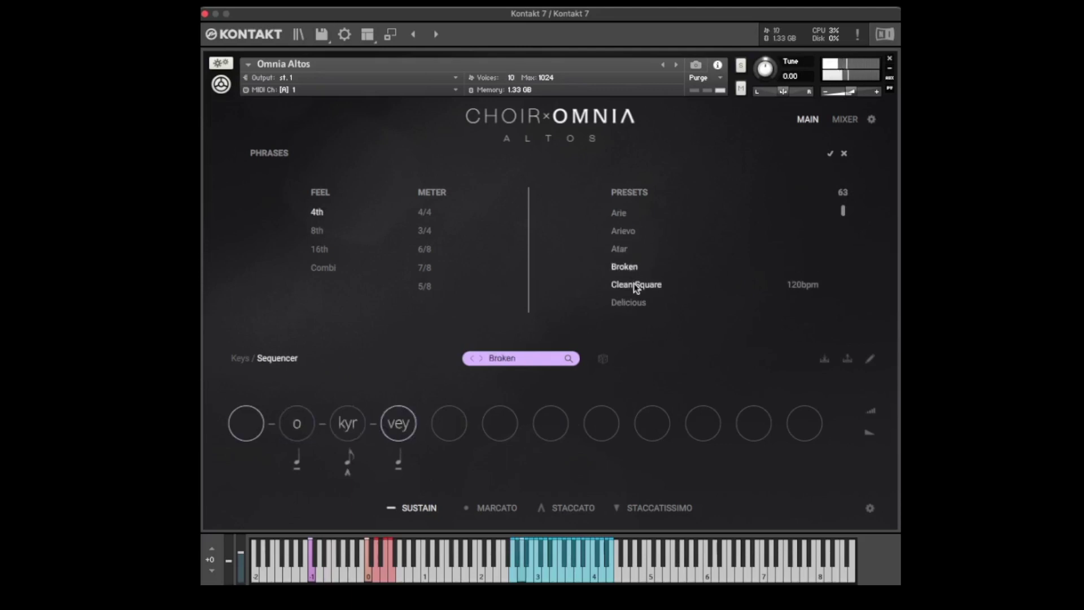
{"action": "left_click", "coordinate": [632, 301]}
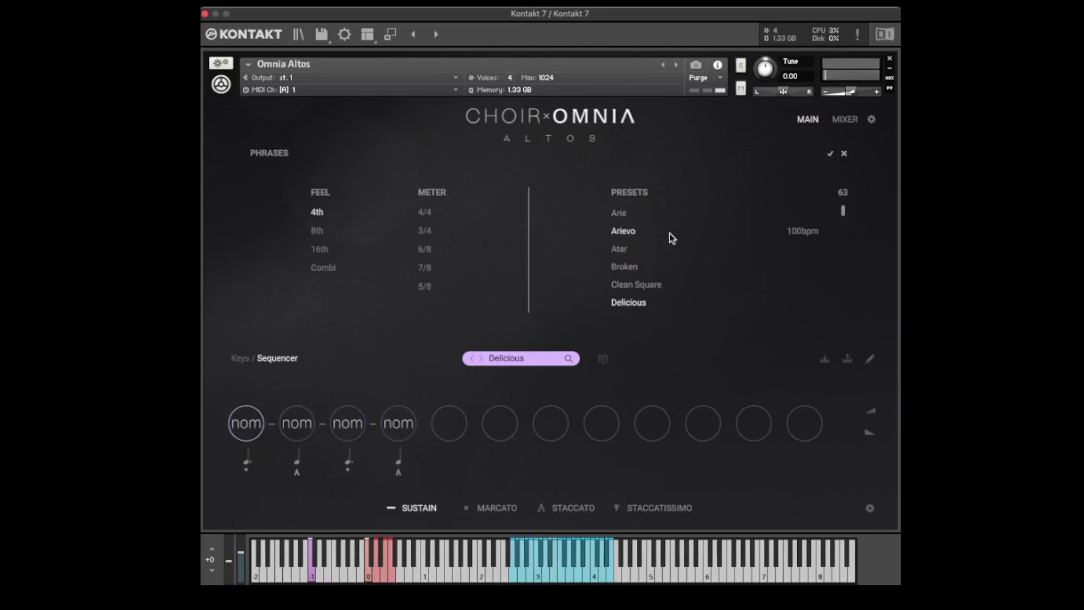
{"action": "left_click", "coordinate": [829, 155]}
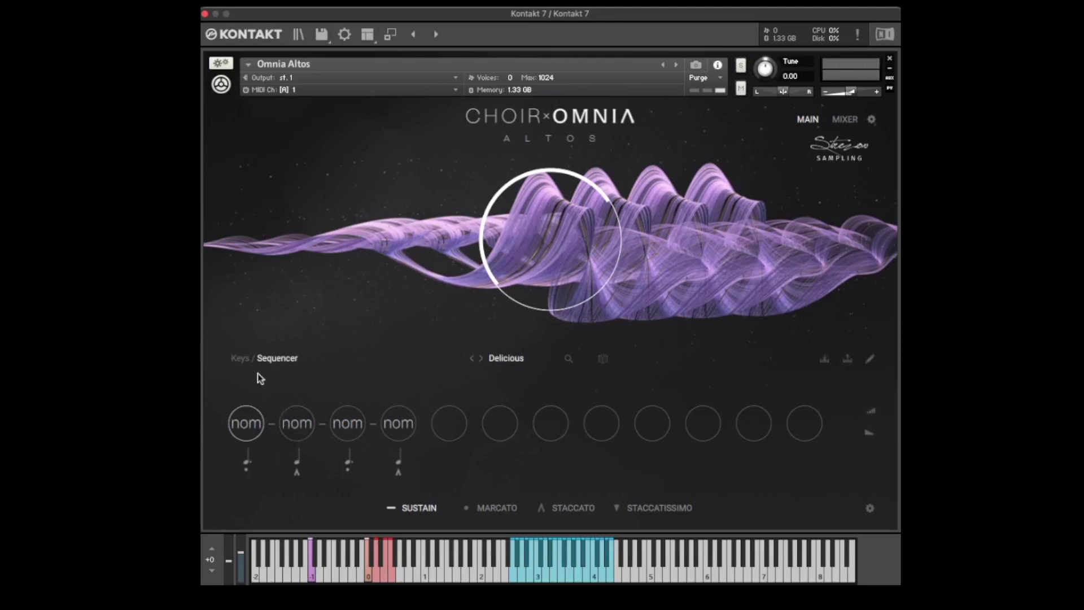
Step: Switch to Keys mode, load the Arie phrase preset, then return to Sequencer mode
{"action": "left_click", "coordinate": [240, 361]}
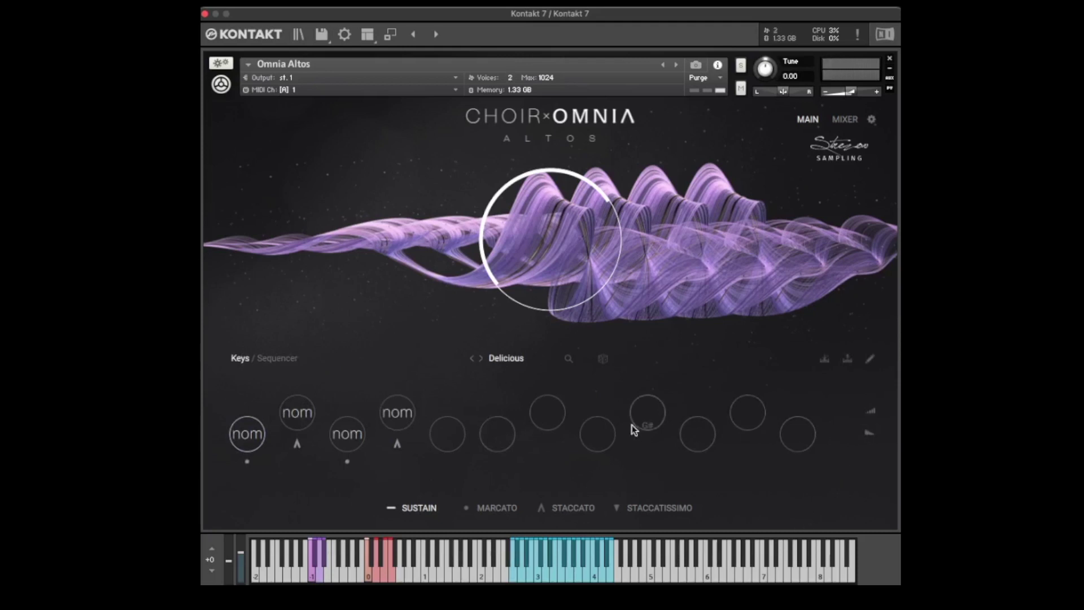
{"action": "left_click", "coordinate": [505, 358]}
{"action": "left_click", "coordinate": [629, 220]}
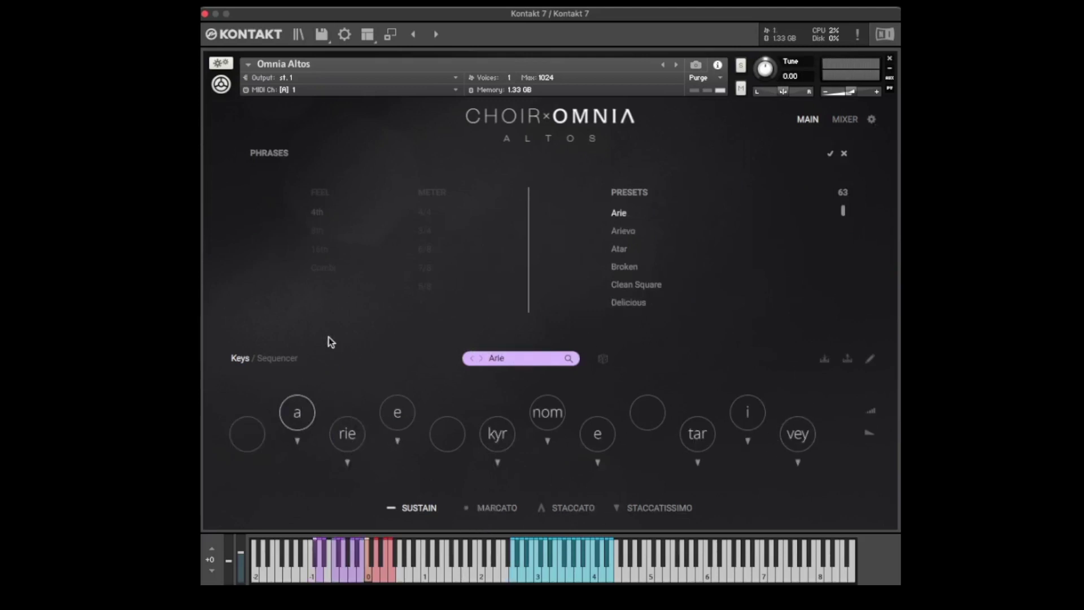
{"action": "left_click", "coordinate": [286, 357]}
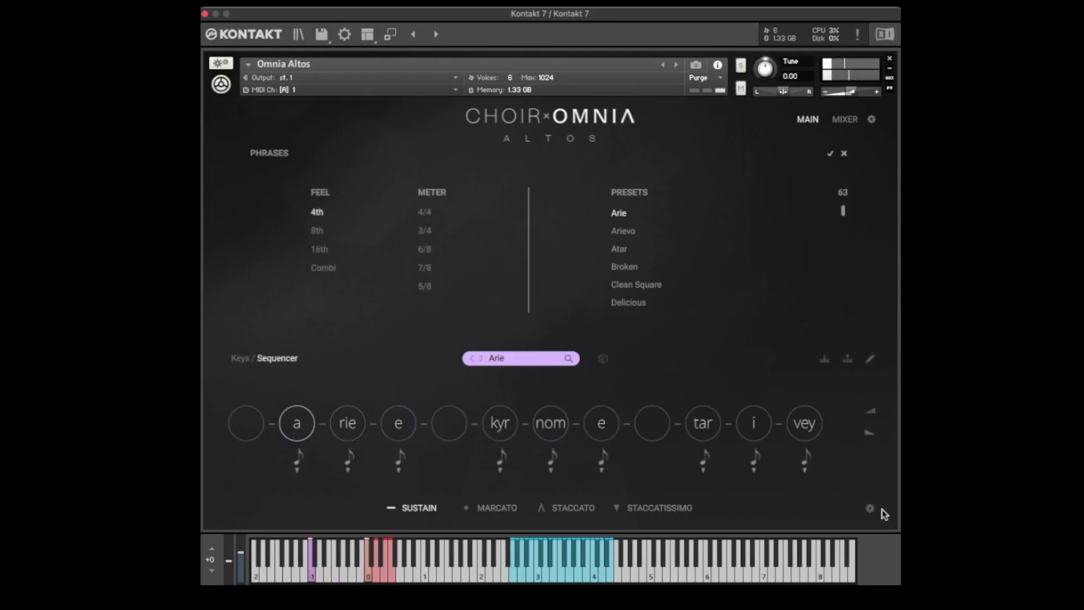
Step: Lower the per-step velocity levels of the a, rie, kyr and e steps
{"action": "left_click", "coordinate": [872, 413]}
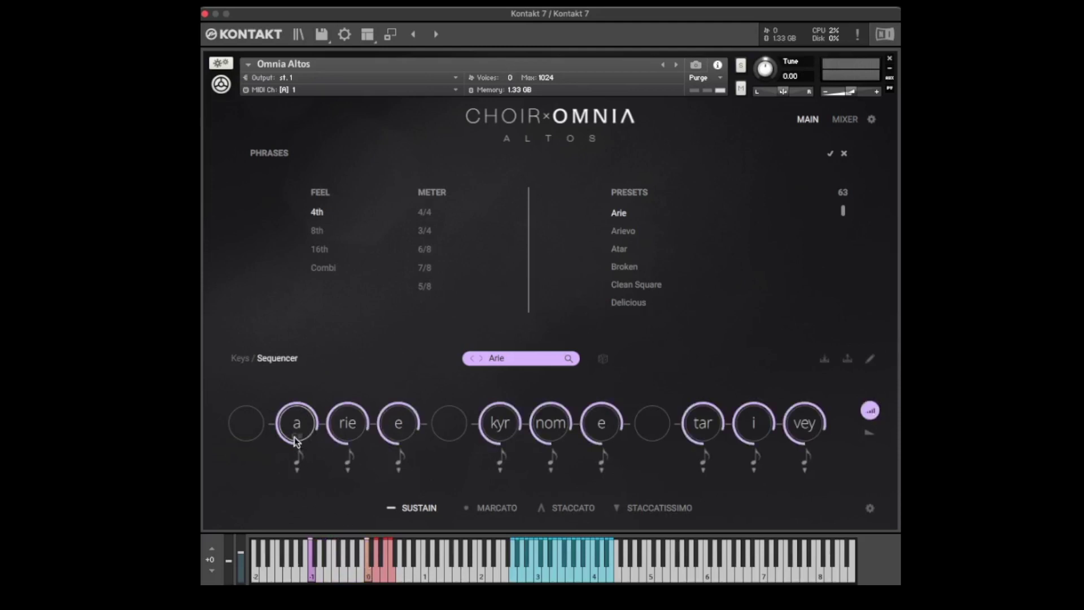
{"action": "left_click_drag", "start_coordinate": [293, 424], "coordinate": [302, 497]}
{"action": "left_click_drag", "start_coordinate": [346, 431], "coordinate": [341, 457]}
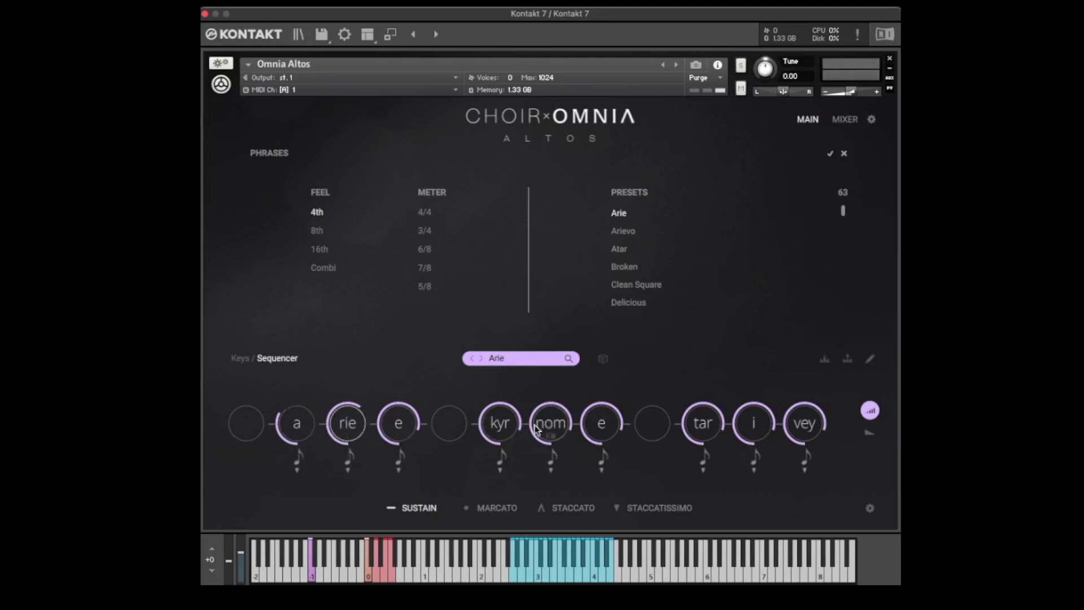
{"action": "left_click_drag", "start_coordinate": [514, 429], "coordinate": [530, 452]}
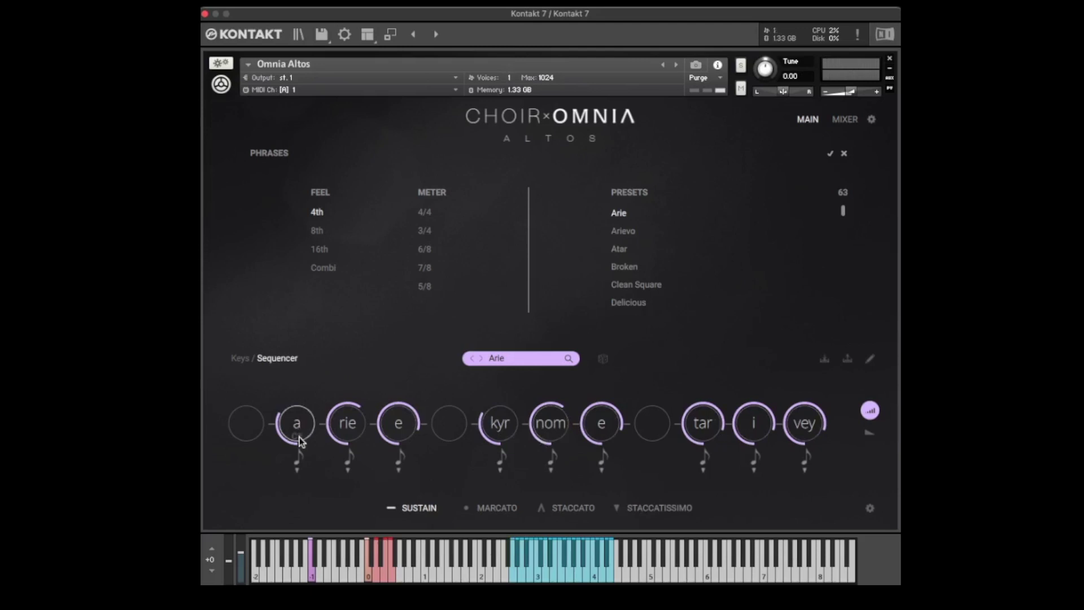
{"action": "left_click_drag", "start_coordinate": [282, 427], "coordinate": [285, 446]}
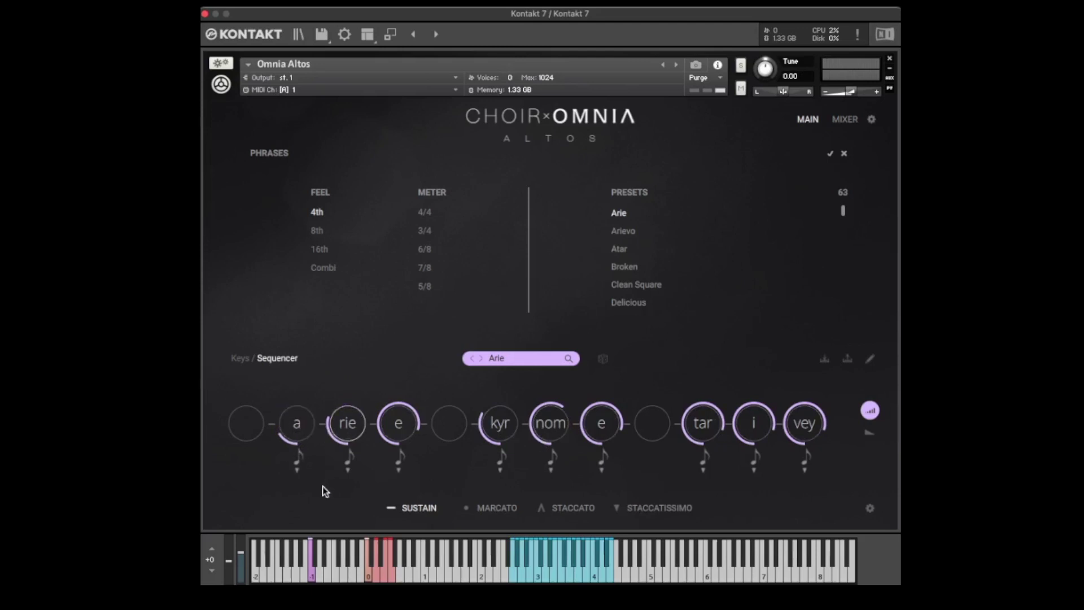
{"action": "left_click_drag", "start_coordinate": [380, 446], "coordinate": [378, 473]}
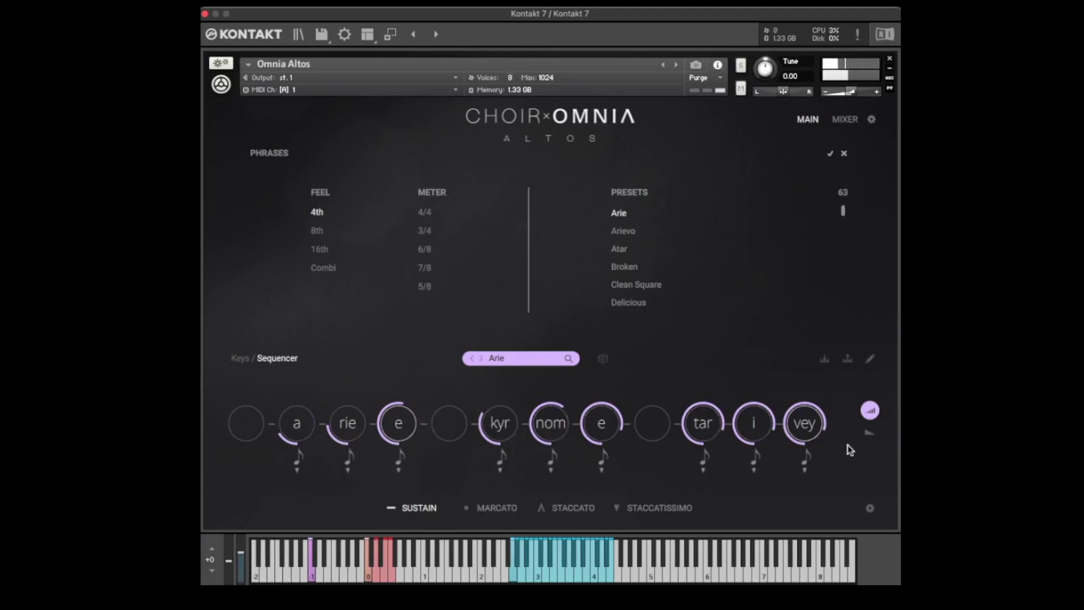
{"action": "left_click", "coordinate": [870, 433]}
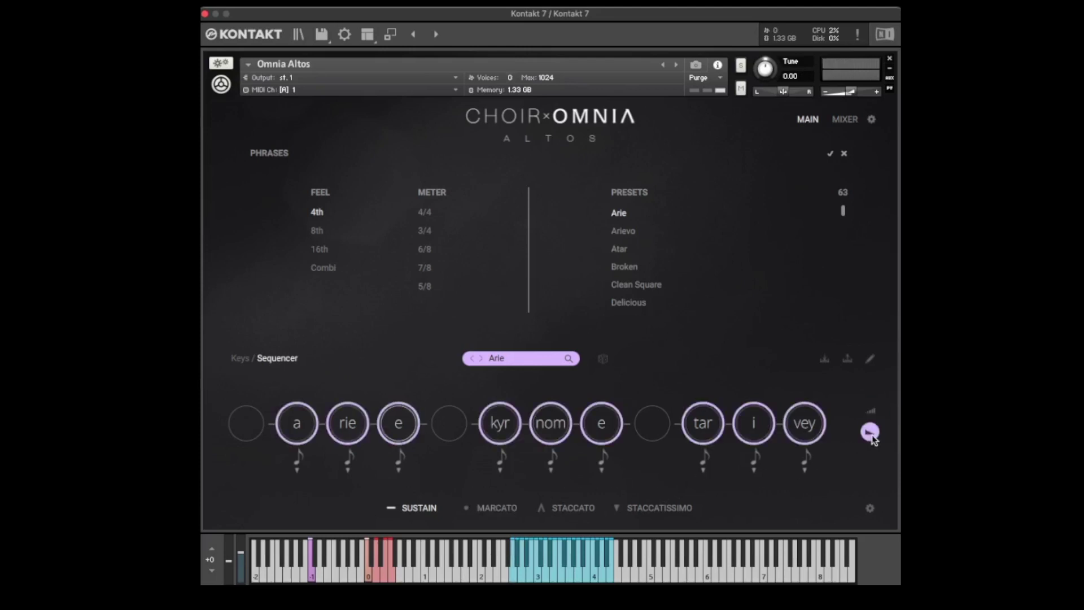
{"action": "left_click", "coordinate": [871, 432]}
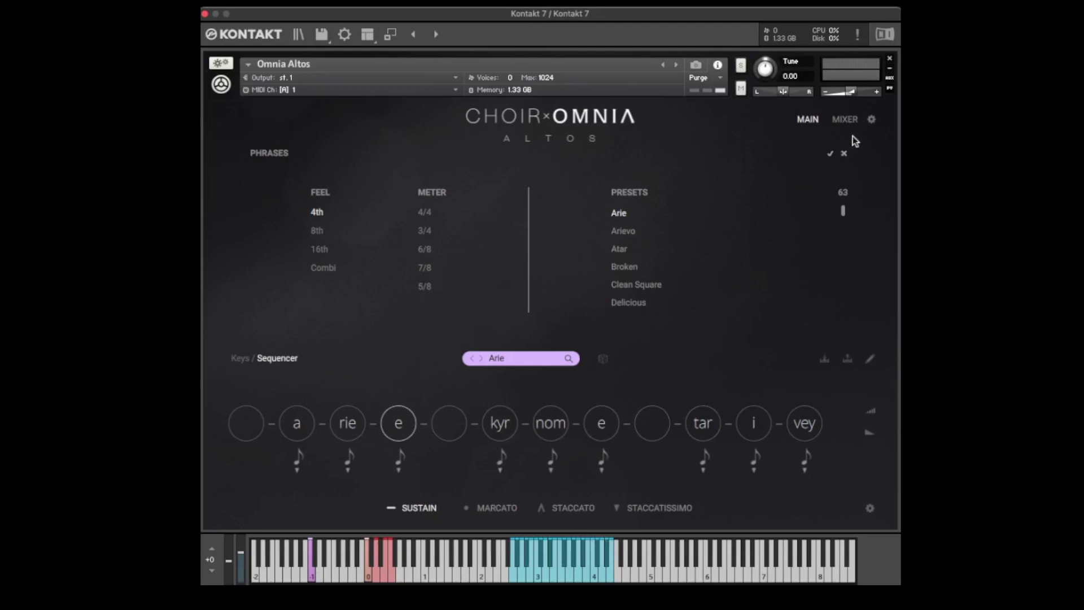
Step: Discard the Arie phrase and show the sequencer's tempo, order and rest options
{"action": "left_click", "coordinate": [844, 154]}
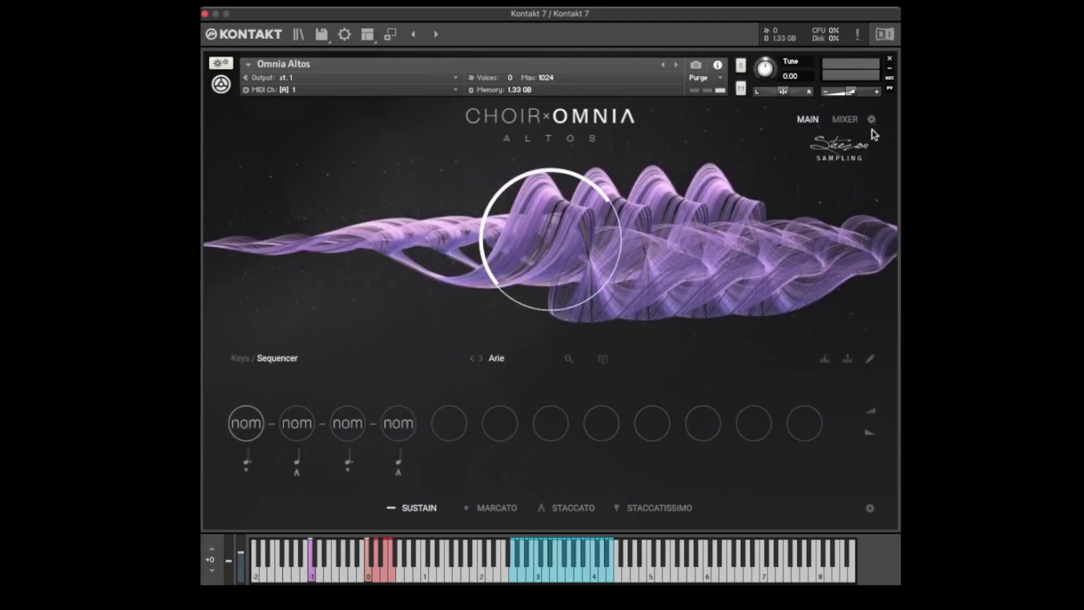
{"action": "left_click", "coordinate": [871, 509]}
{"action": "left_click", "coordinate": [870, 509]}
{"action": "left_click", "coordinate": [871, 510]}
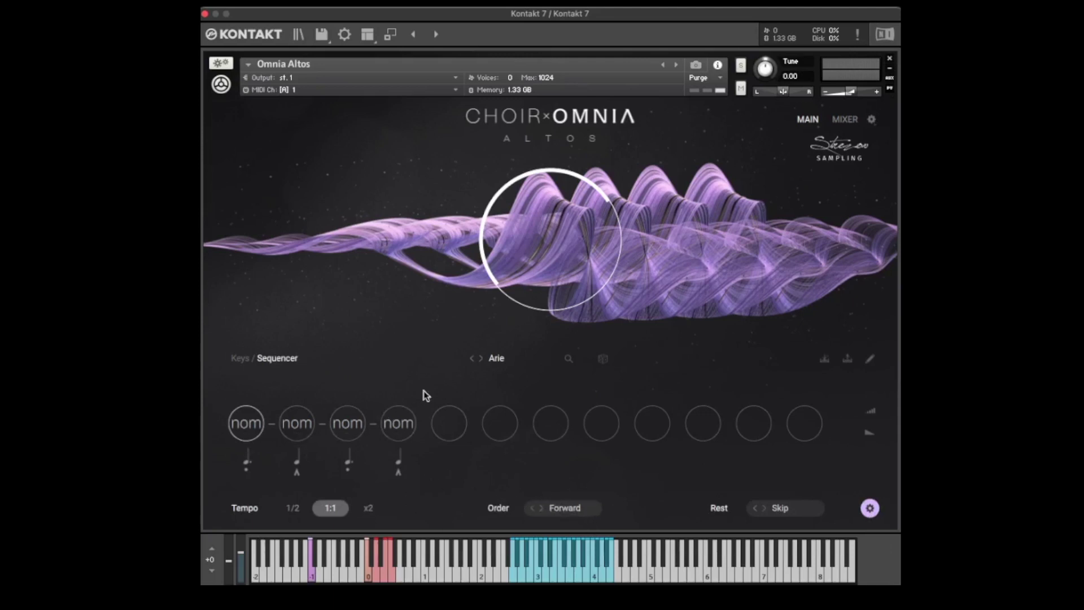
Step: Leave the playback Order at Forward, return to articulations, and open instrument settings
{"action": "left_click", "coordinate": [561, 508]}
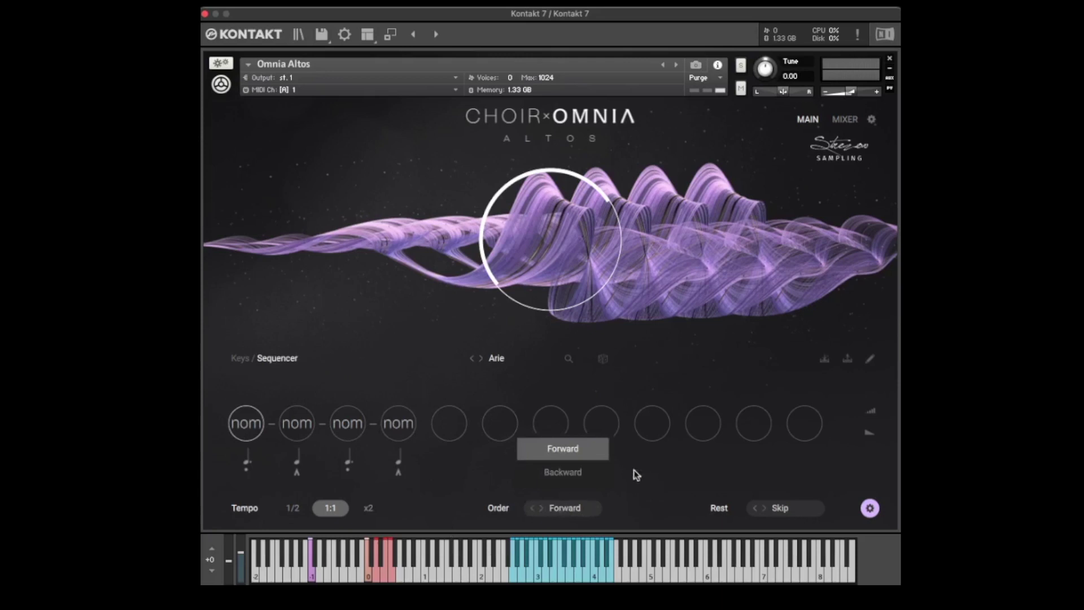
{"action": "left_click", "coordinate": [650, 435]}
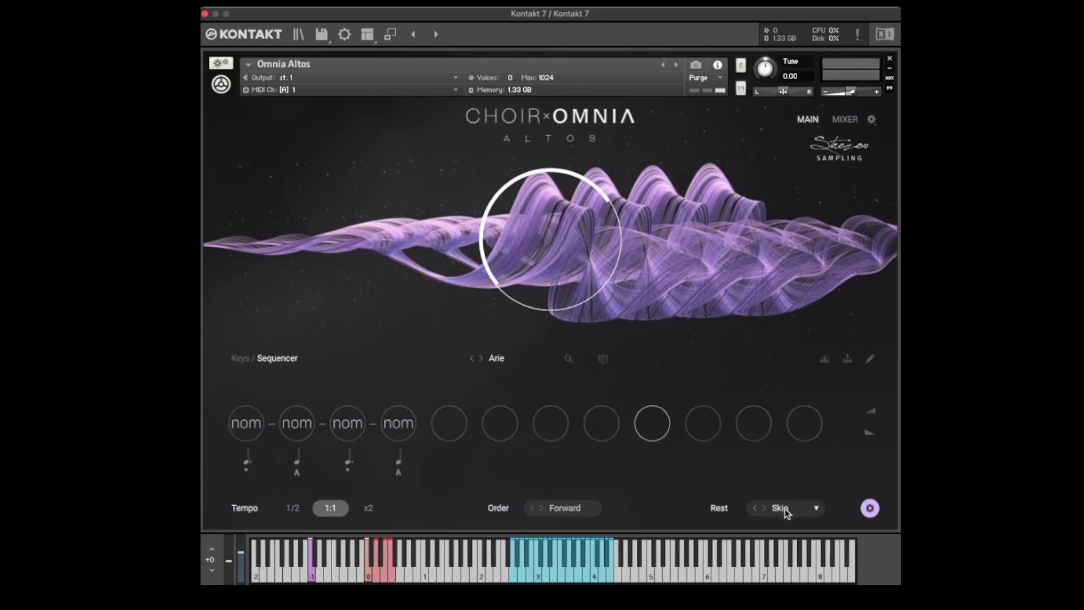
{"action": "left_click", "coordinate": [870, 509]}
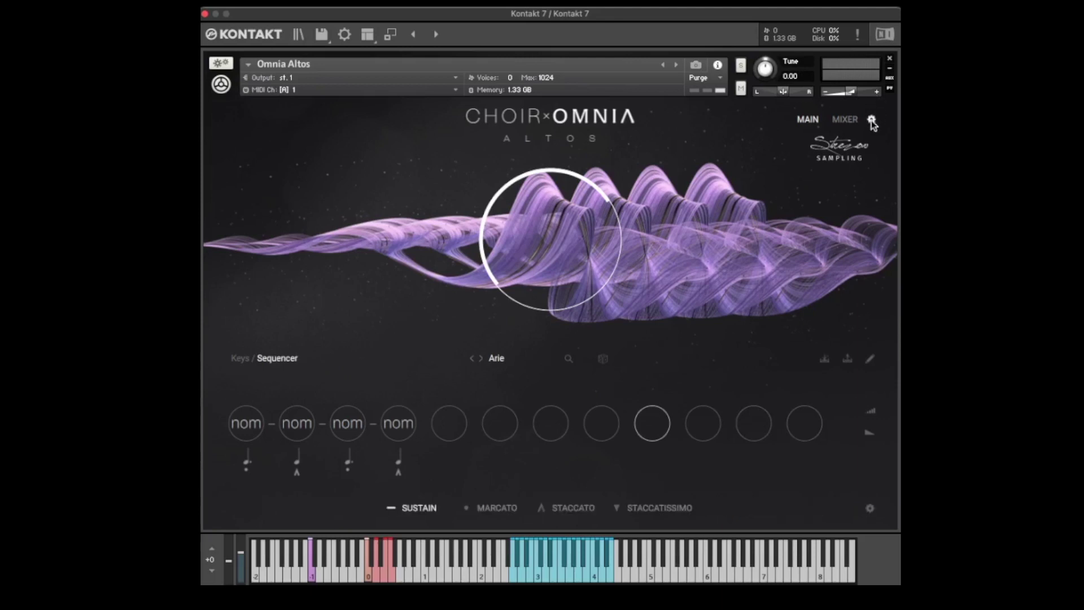
{"action": "left_click", "coordinate": [872, 119]}
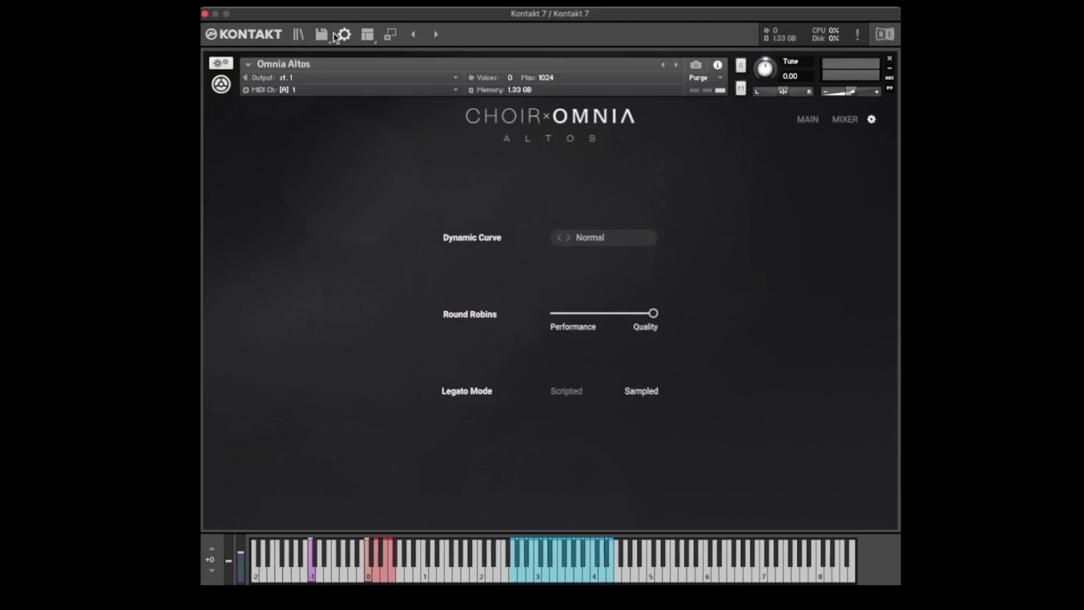
Step: Show the library browser in full view and delete Omnia Altos from the rack
{"action": "left_click", "coordinate": [373, 35]}
{"action": "left_click", "coordinate": [373, 35]}
{"action": "left_click", "coordinate": [299, 34]}
{"action": "left_click", "coordinate": [391, 35]}
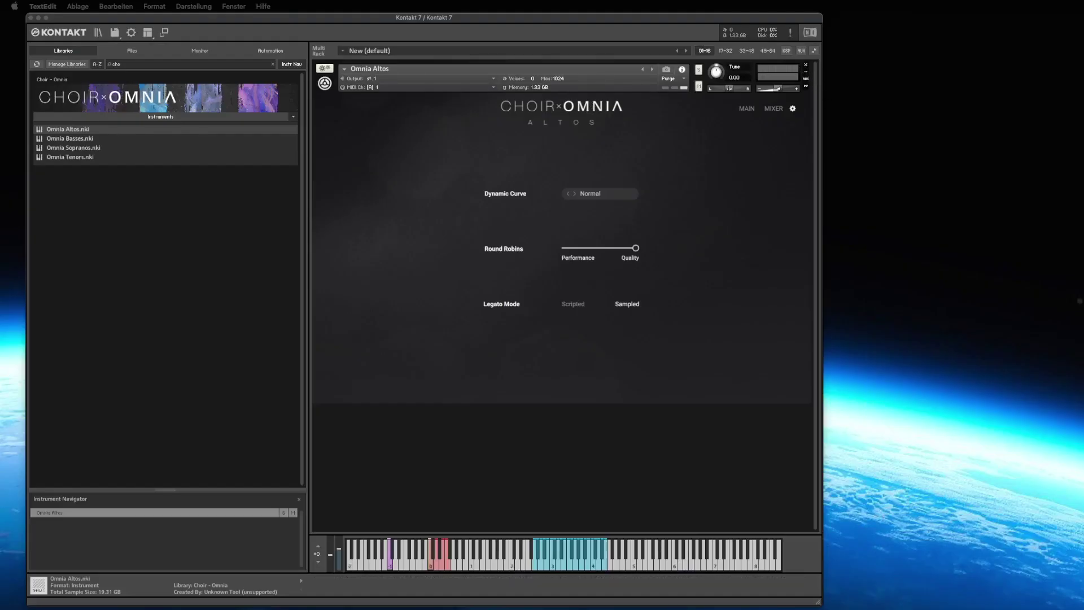
{"action": "key", "text": "Delete"}
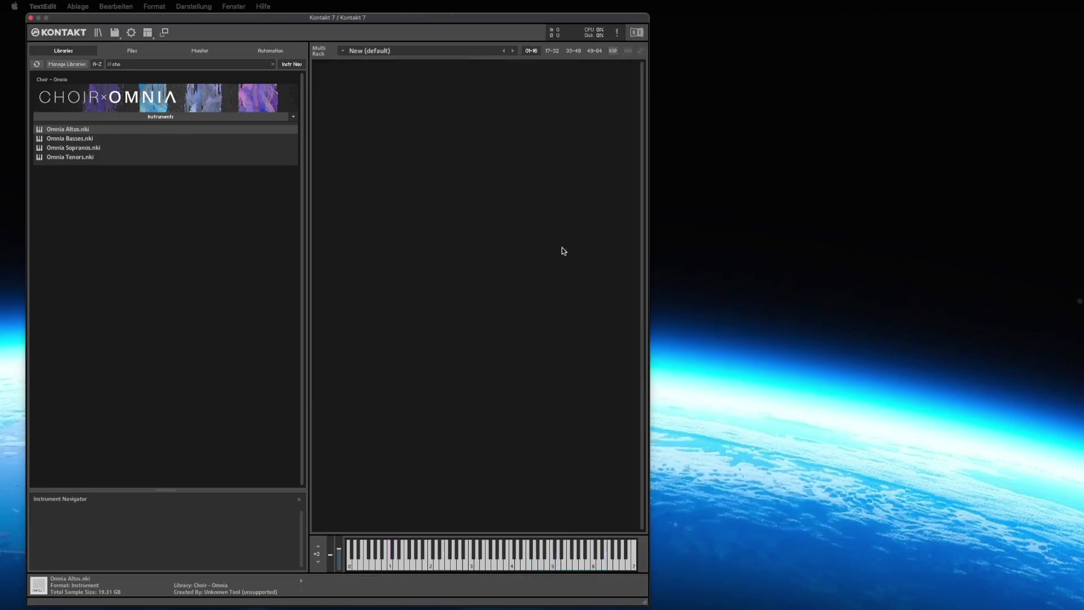
Step: Select Omnia Basses.nki in the Libraries browser and double-click it into the rack
{"action": "left_click", "coordinate": [87, 139]}
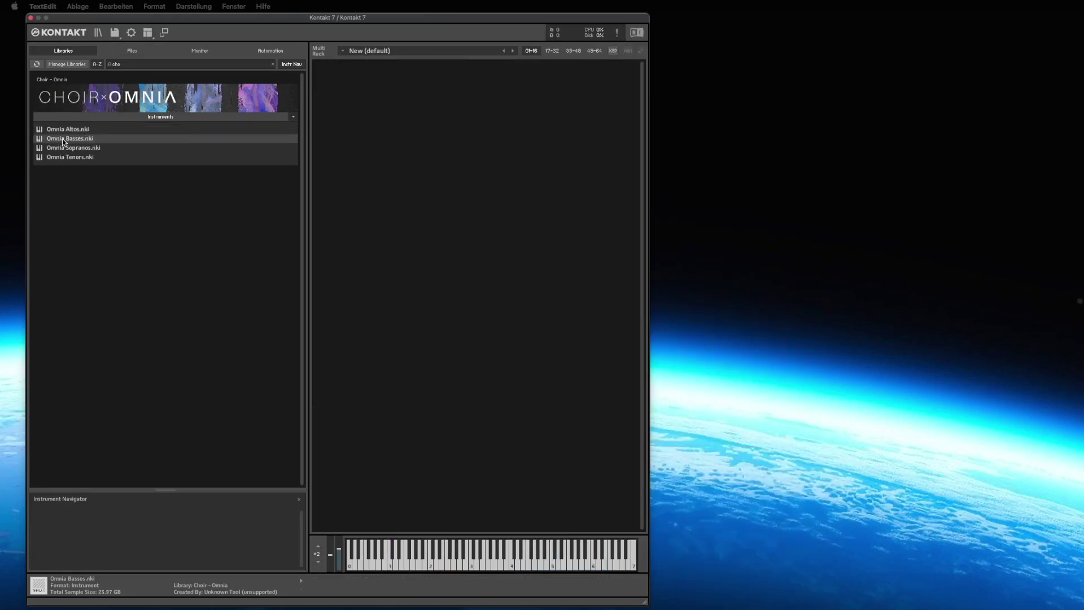
{"action": "double_click", "coordinate": [64, 141]}
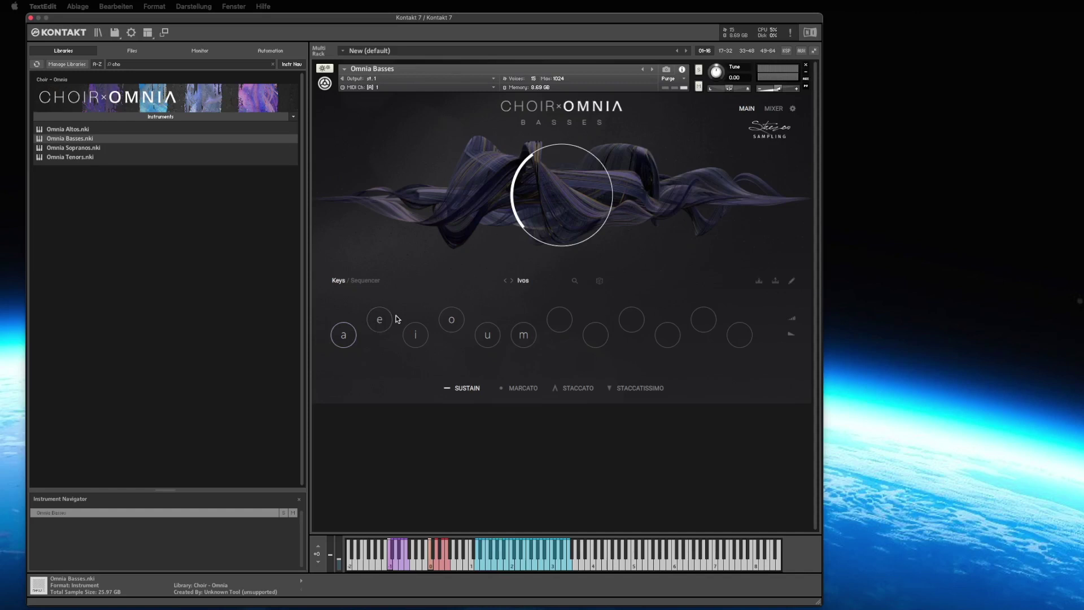
{"action": "left_click", "coordinate": [378, 318]}
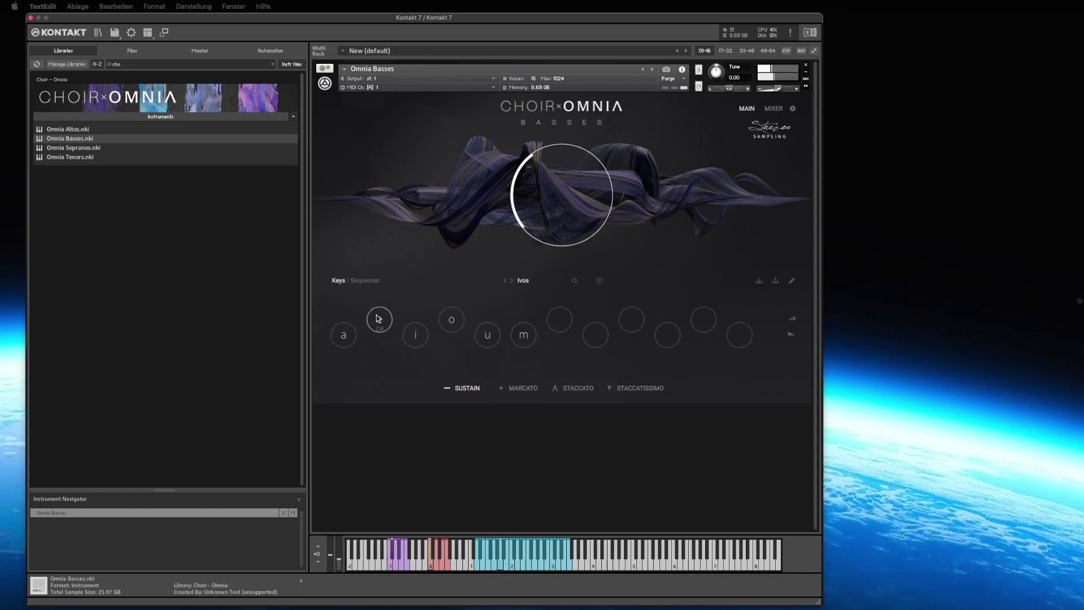
{"action": "left_click", "coordinate": [418, 334]}
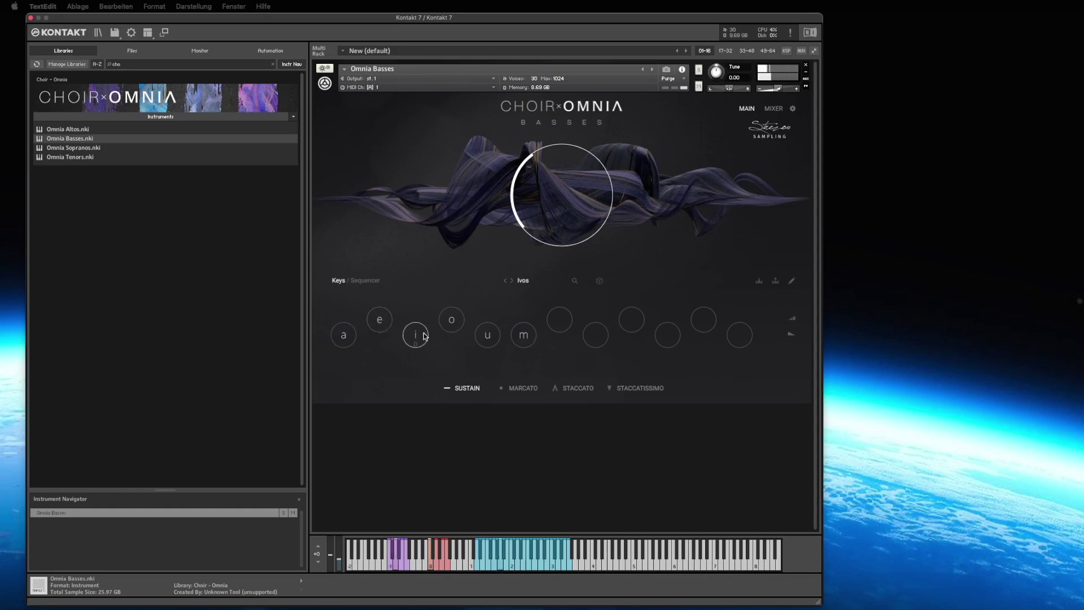
{"action": "left_click", "coordinate": [450, 321]}
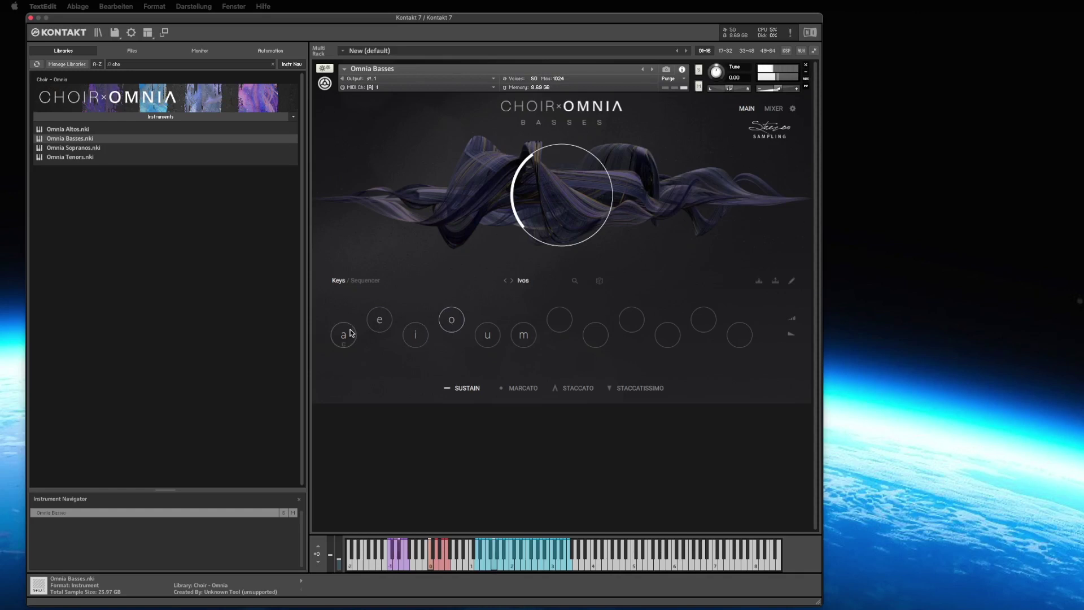
{"action": "left_click", "coordinate": [351, 332]}
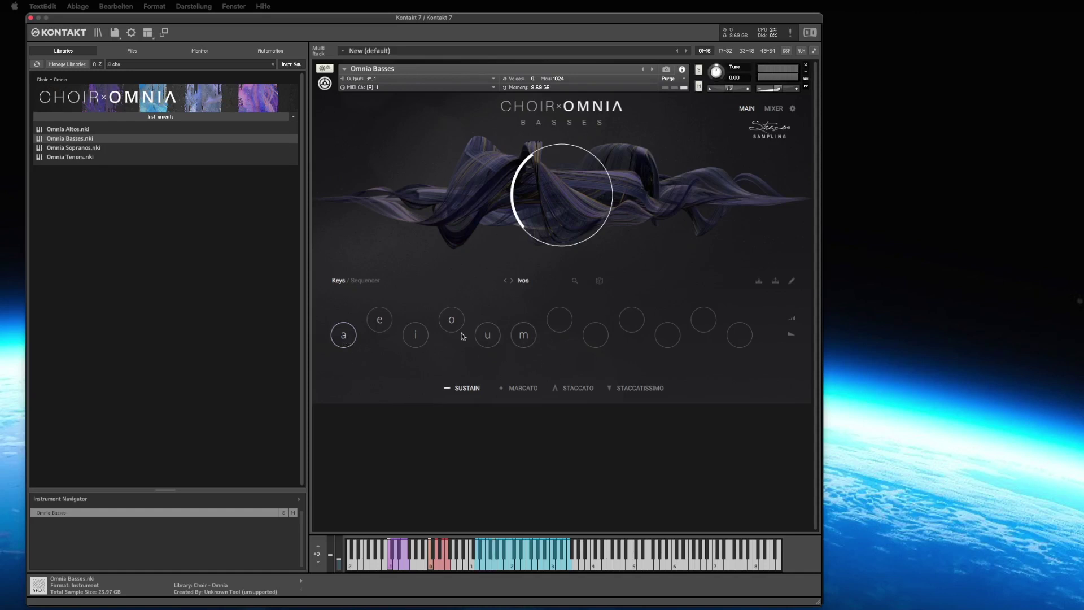
{"action": "left_click", "coordinate": [489, 336]}
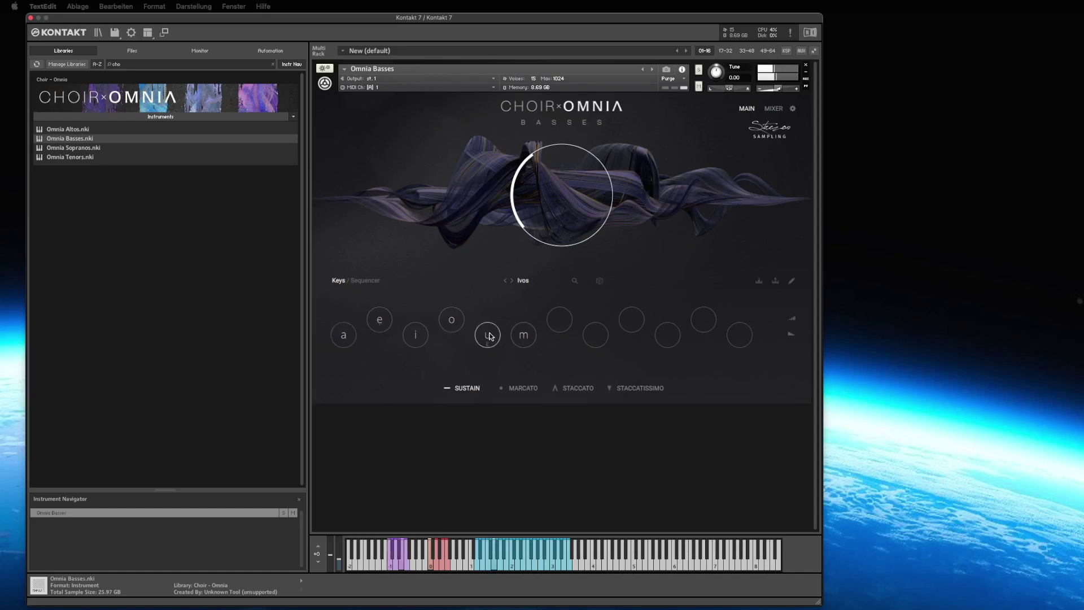
{"action": "left_click", "coordinate": [527, 336]}
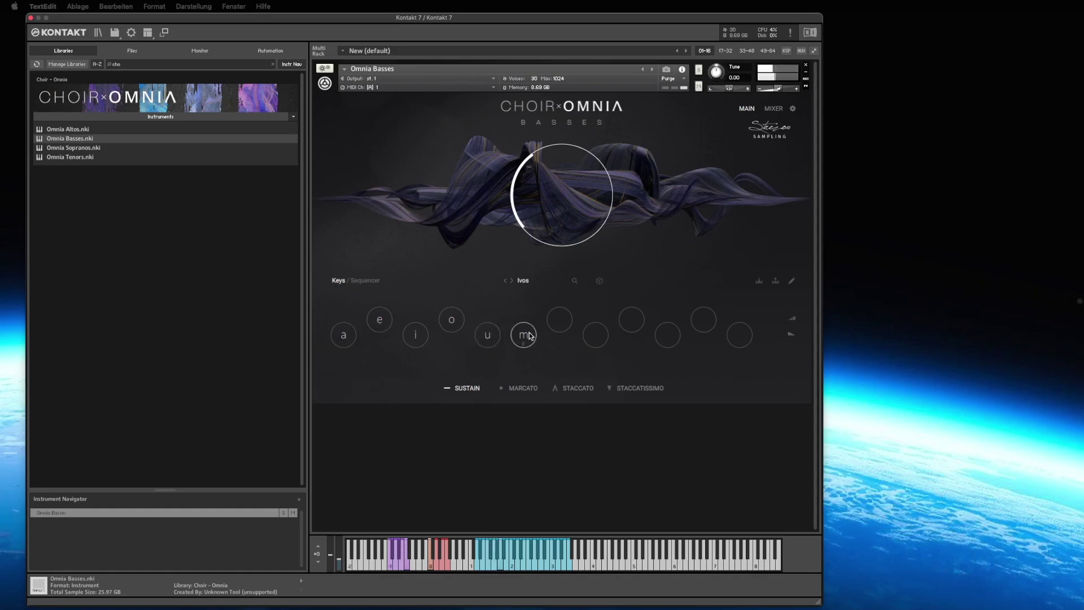
{"action": "left_click", "coordinate": [451, 322]}
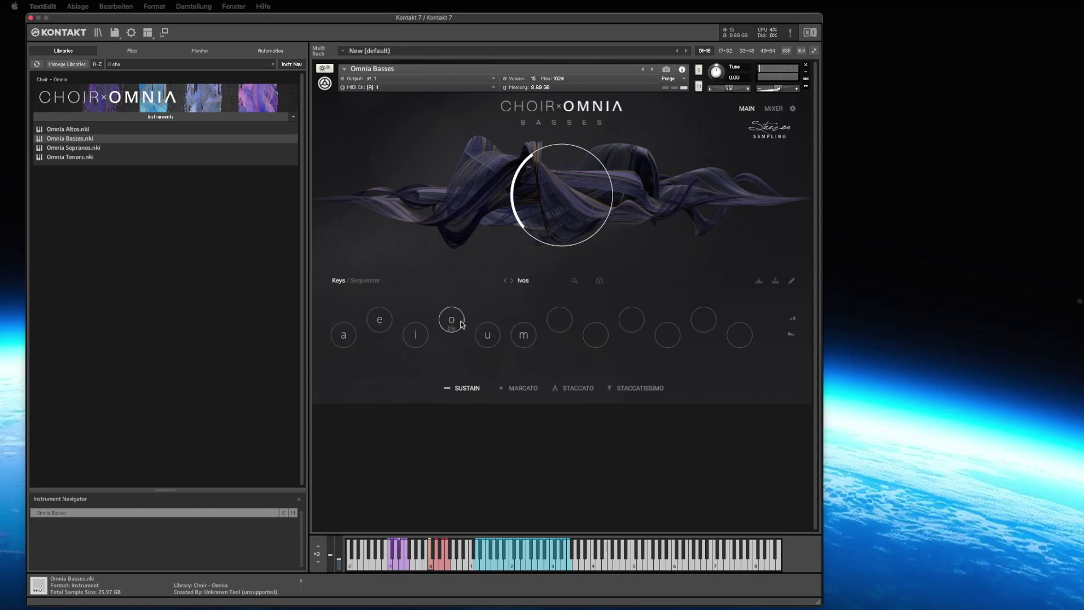
{"action": "left_click", "coordinate": [349, 335]}
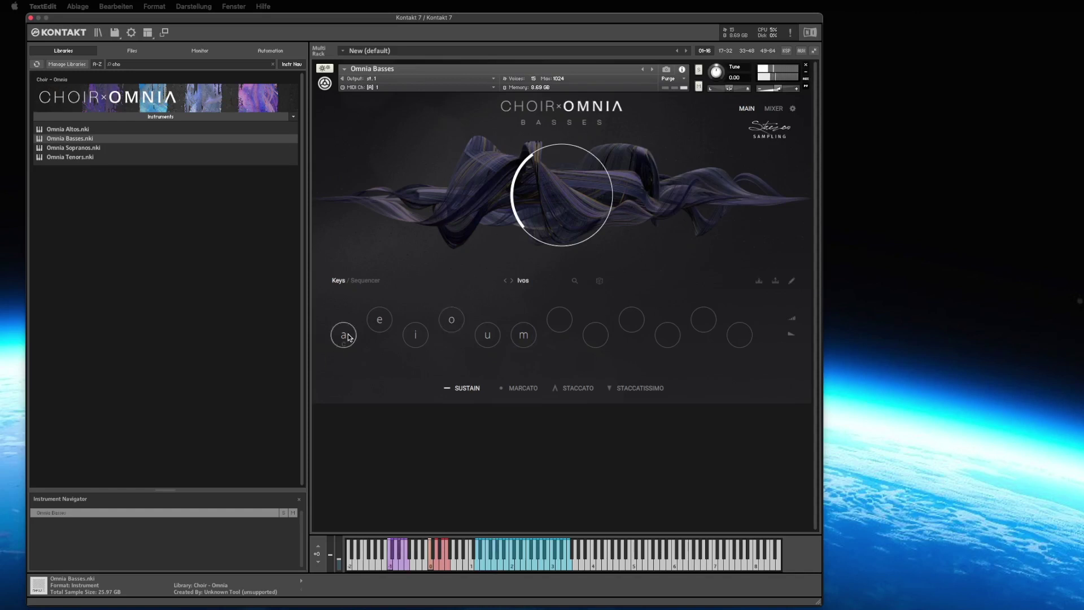
{"action": "left_click", "coordinate": [383, 321]}
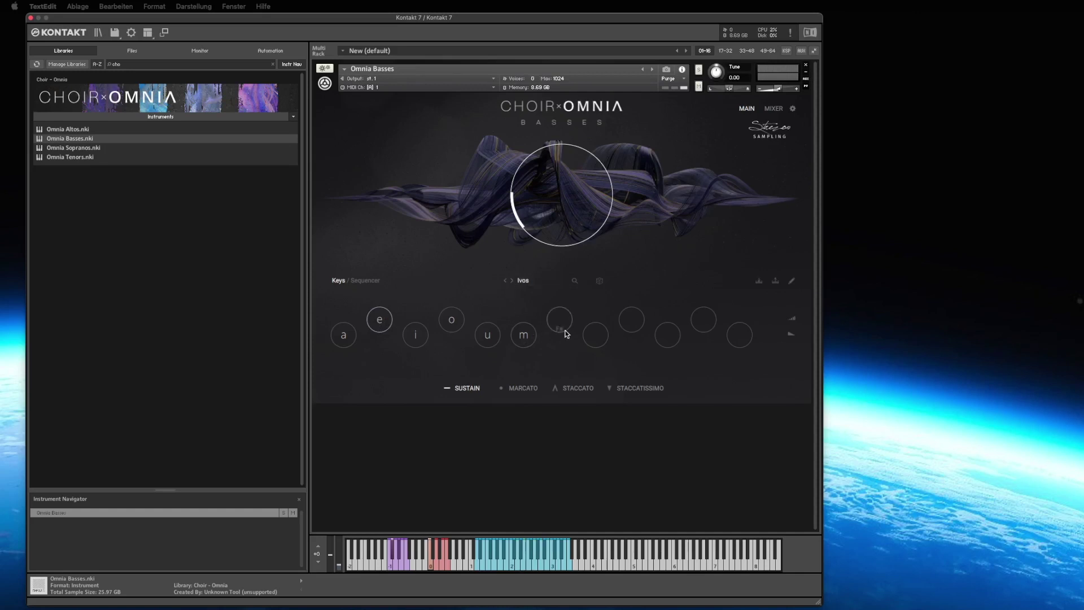
Step: Load the Ameno phrase, switch to Sequencer mode, and choose the Ameno Dorime preset
{"action": "left_click", "coordinate": [521, 282]}
{"action": "left_click", "coordinate": [620, 231]}
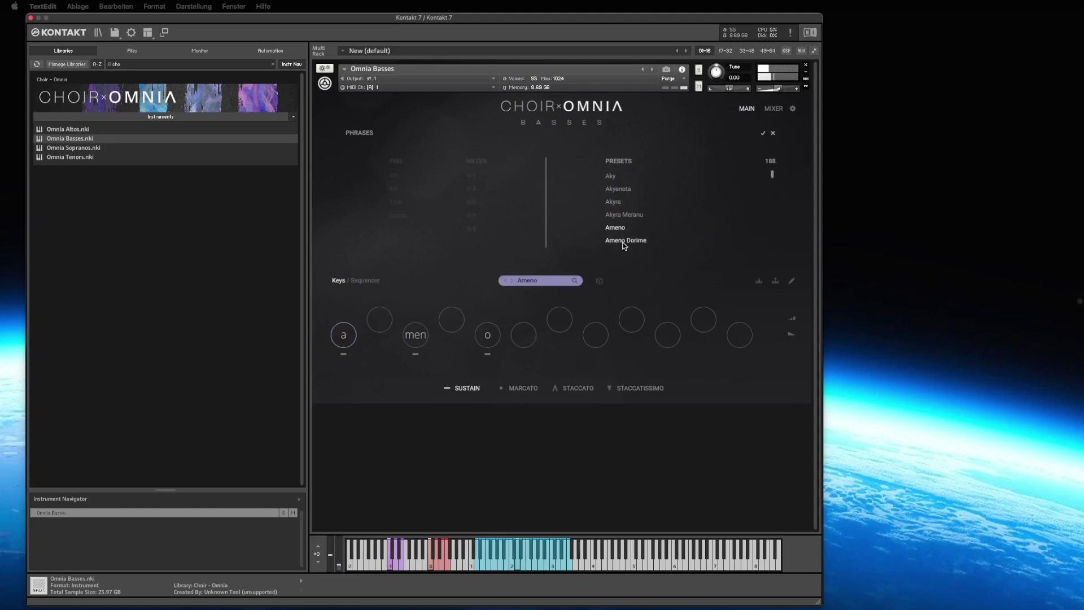
{"action": "left_click", "coordinate": [361, 281]}
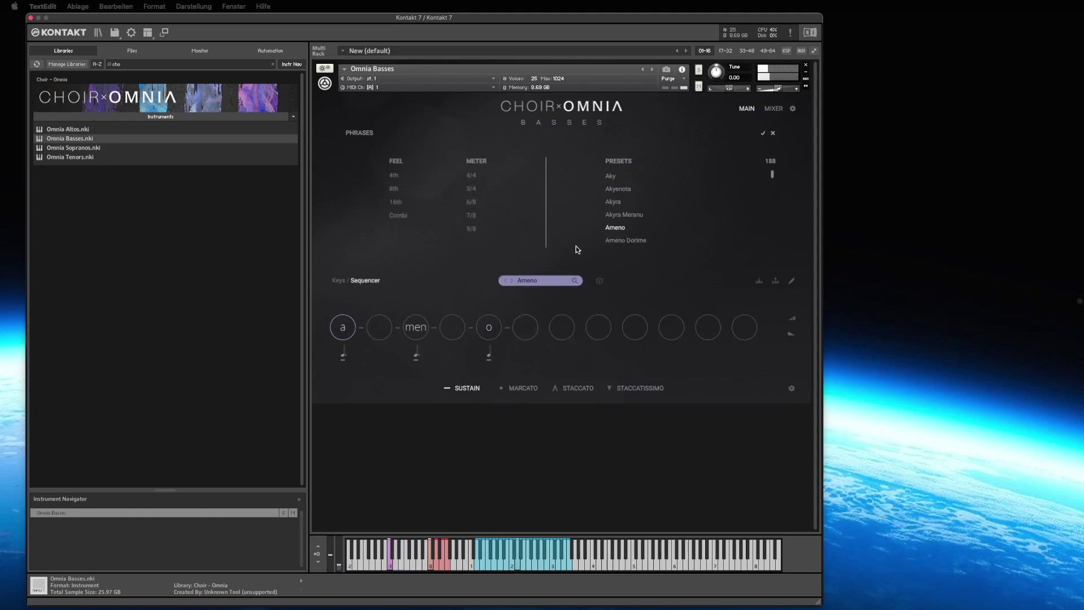
{"action": "left_click", "coordinate": [628, 240]}
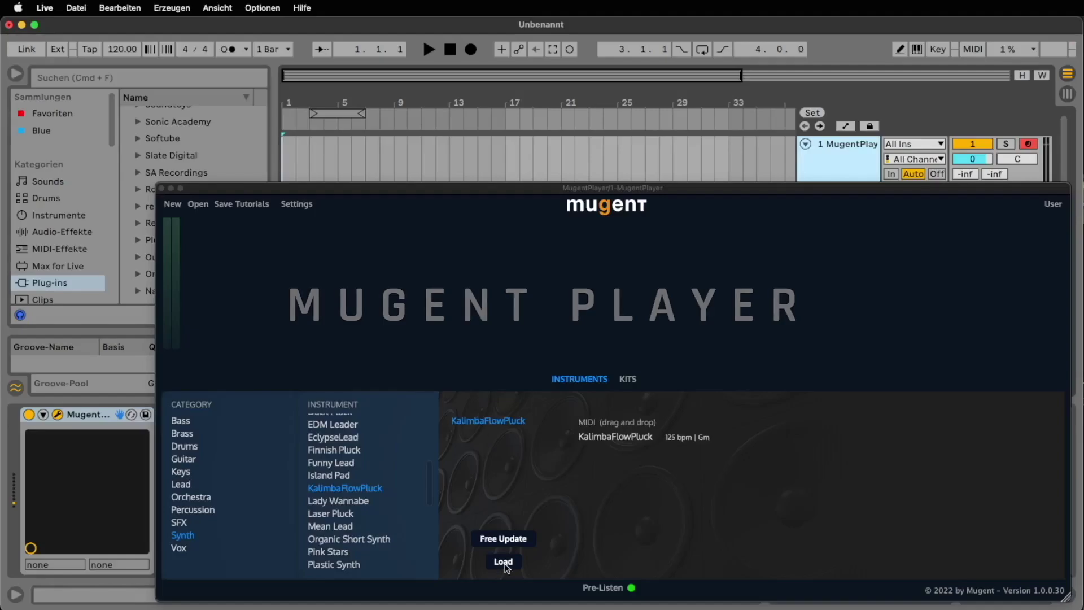
Step: Drop KalimbaFlowPluck and EDM Piano patterns into Ableton, play, and show EDM Piano's effects
{"action": "left_click", "coordinate": [503, 561]}
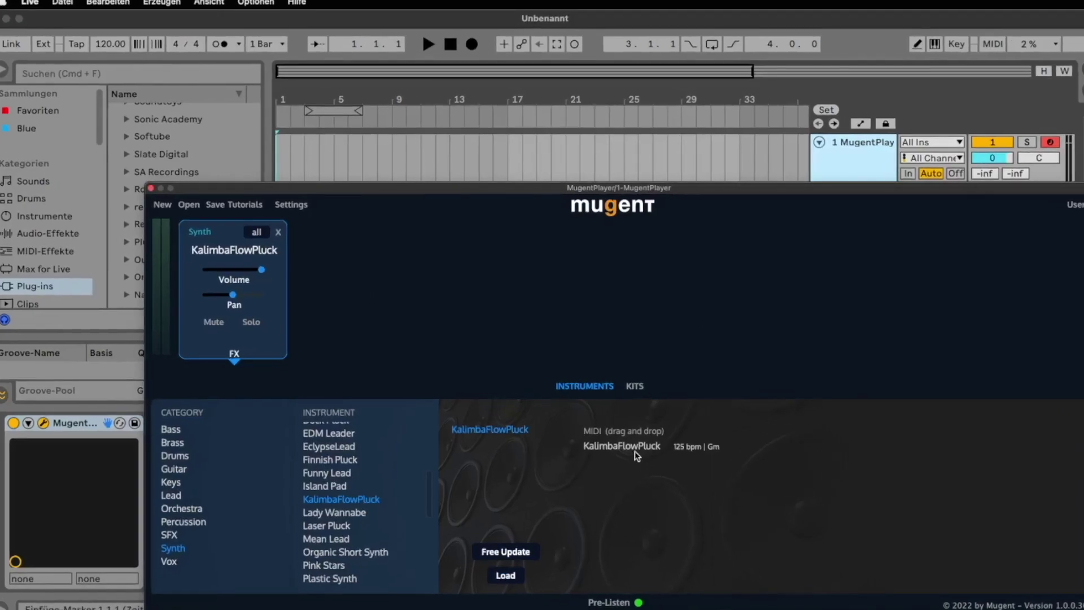
{"action": "left_click_drag", "start_coordinate": [637, 457], "coordinate": [374, 144]}
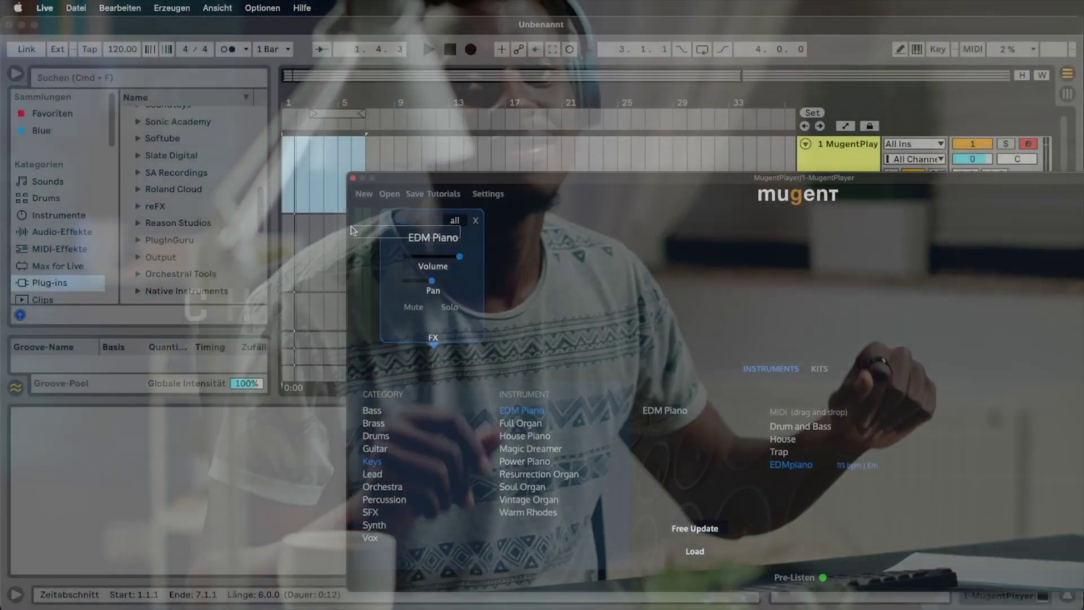
{"action": "left_click_drag", "start_coordinate": [777, 462], "coordinate": [315, 148]}
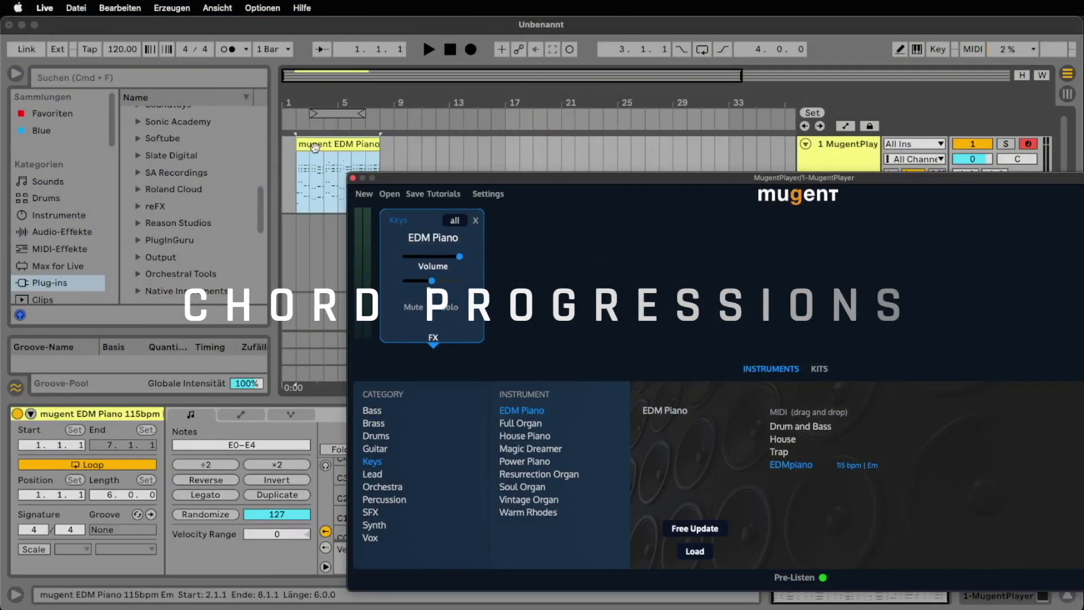
{"action": "key", "text": "space"}
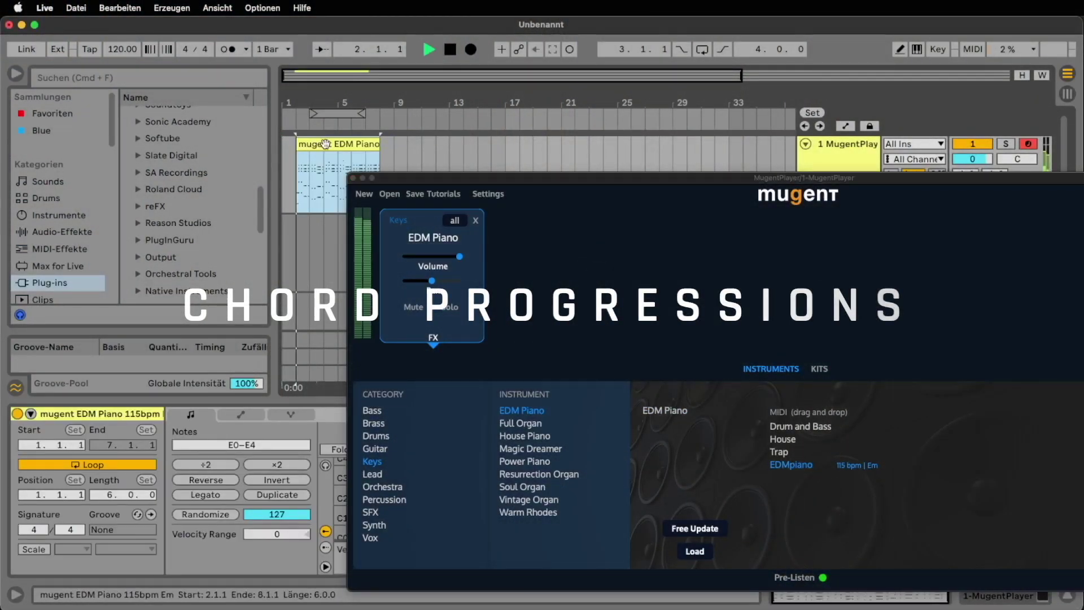
{"action": "left_click", "coordinate": [434, 340]}
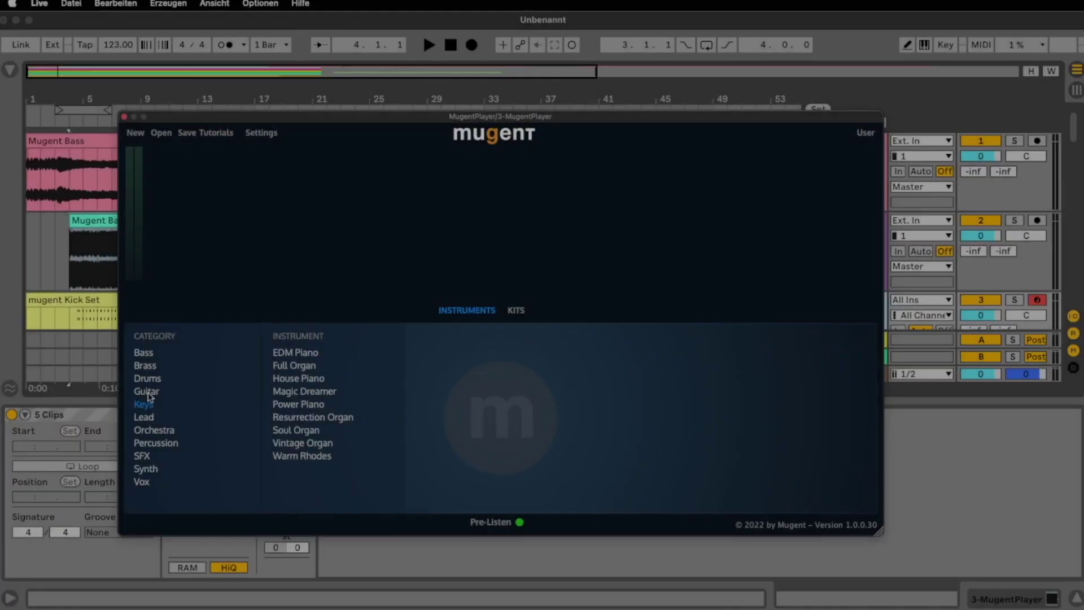
Step: Browse the Guitar, Lead, Orchestra, Percussion and Synth categories, then load Drain Pad
{"action": "left_click", "coordinate": [139, 392]}
{"action": "left_click", "coordinate": [136, 419]}
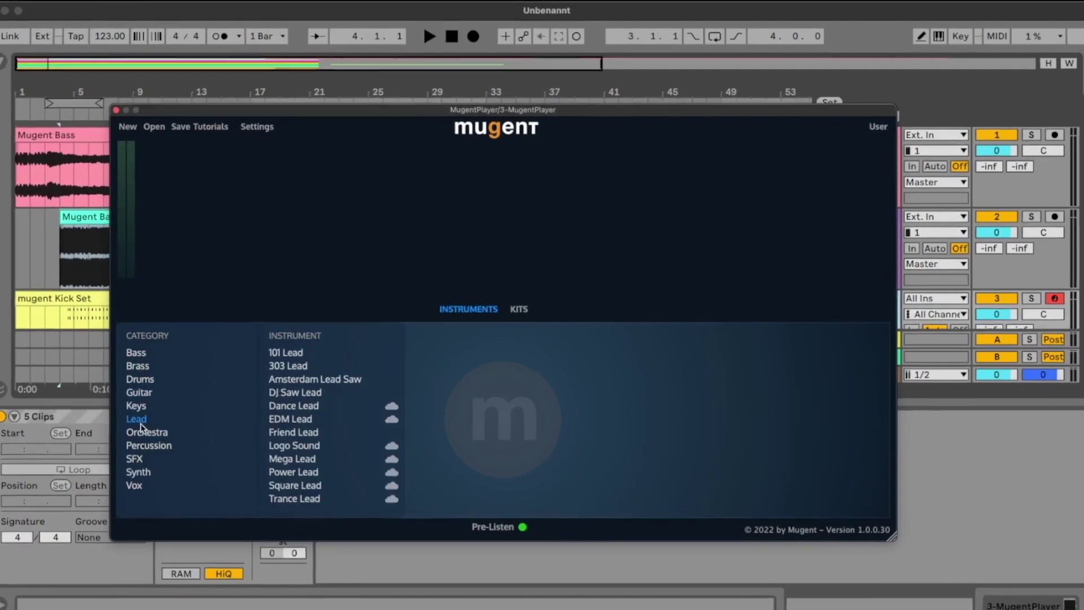
{"action": "left_click", "coordinate": [141, 431]}
{"action": "left_click", "coordinate": [145, 445]}
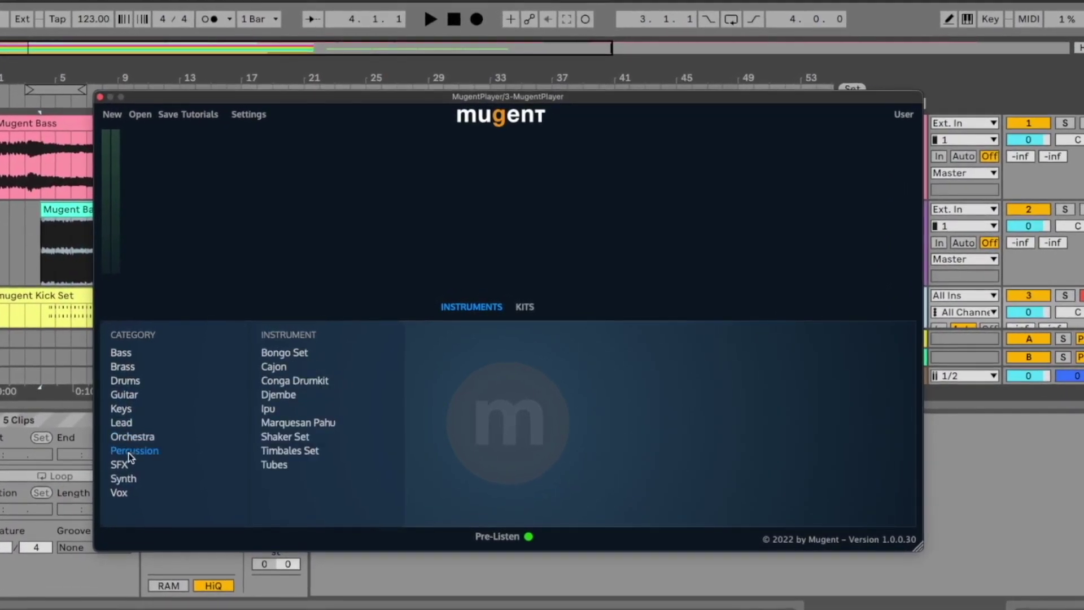
{"action": "left_click", "coordinate": [123, 479]}
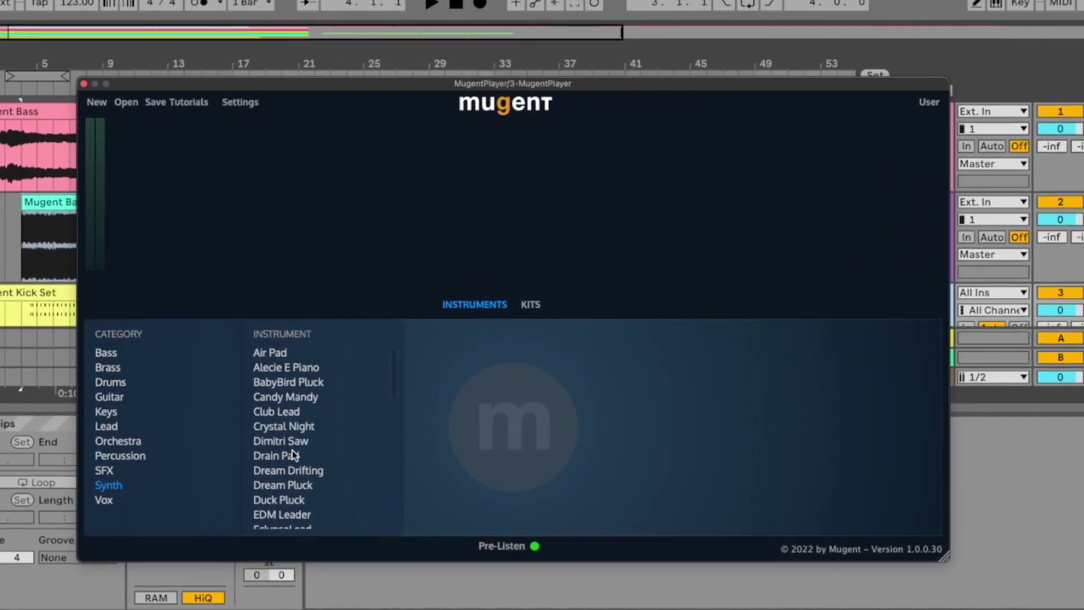
{"action": "left_click", "coordinate": [293, 454]}
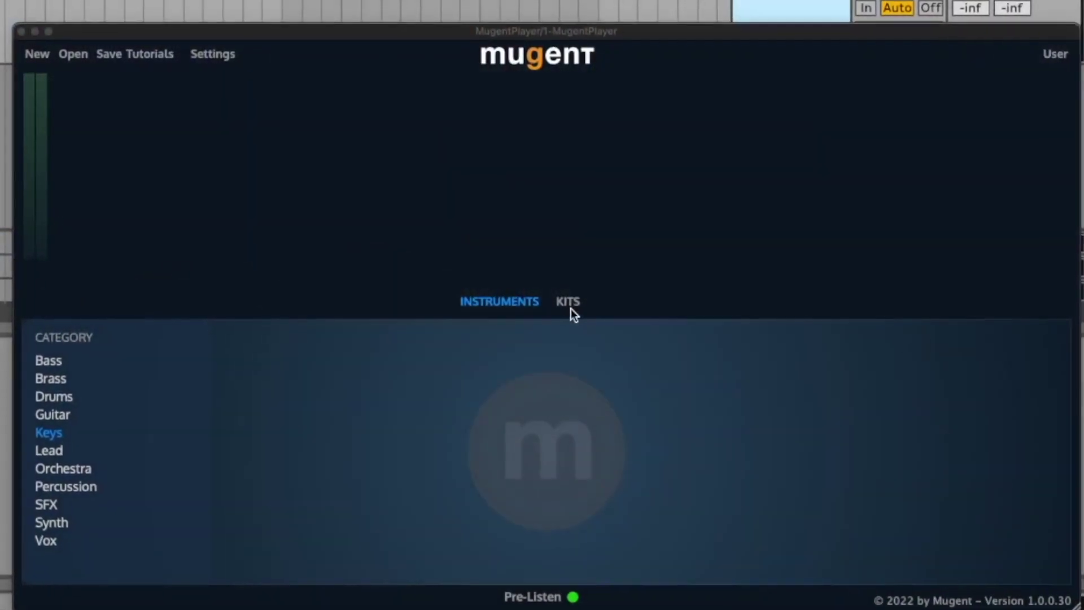
Step: Load the House > Pop House kit and drop its MIDI into the arrangement
{"action": "left_click", "coordinate": [569, 305]}
{"action": "left_click", "coordinate": [58, 463]}
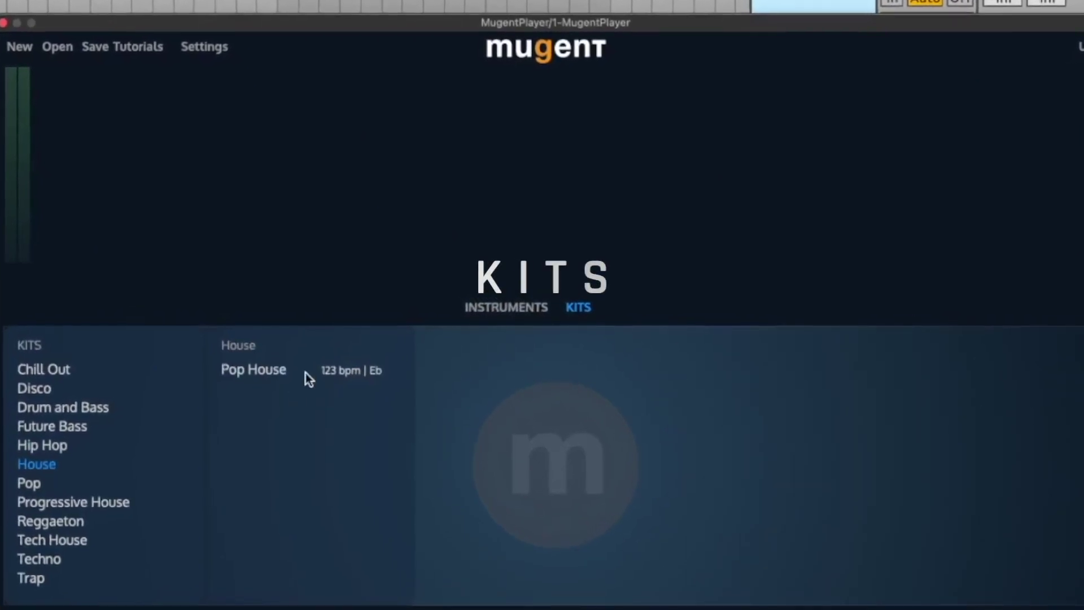
{"action": "left_click", "coordinate": [262, 372]}
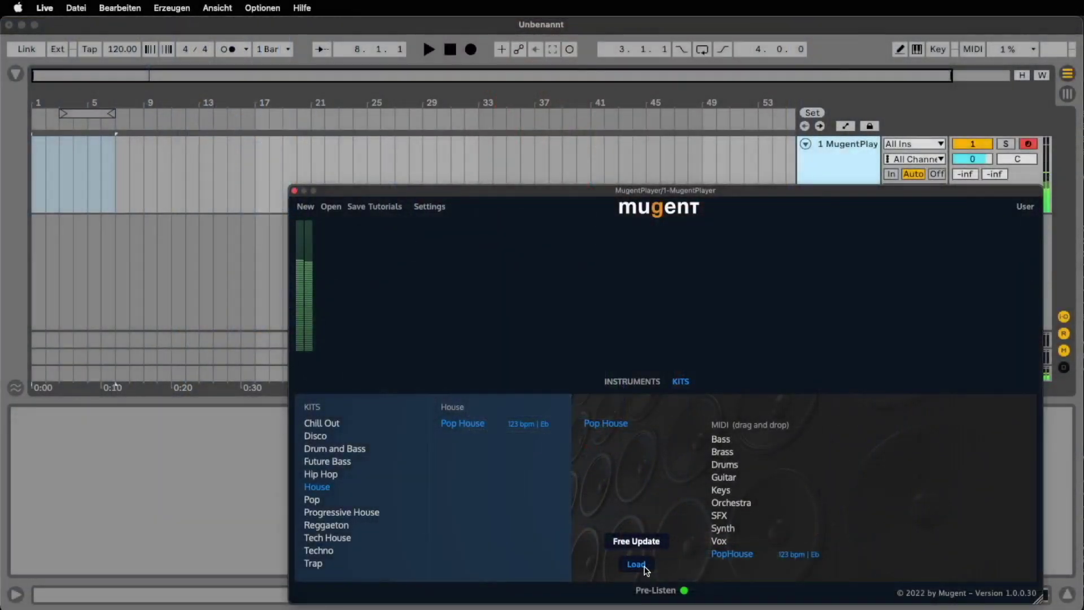
{"action": "left_click", "coordinate": [644, 567]}
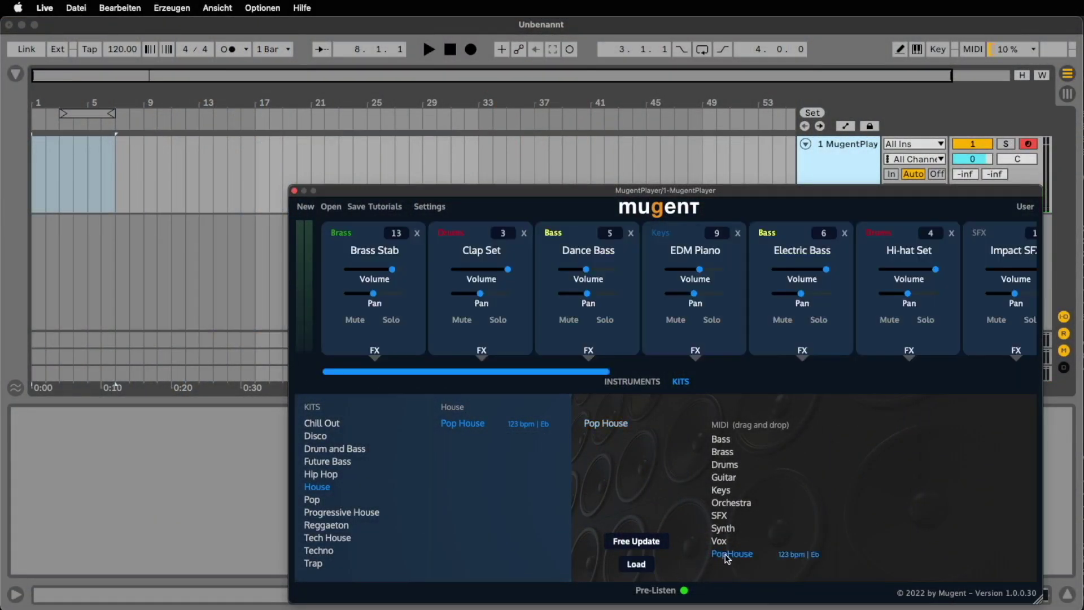
{"action": "left_click_drag", "start_coordinate": [728, 558], "coordinate": [53, 153]}
Step: Play the arrangement, copy the EDM Piano clip's opening bars to bar 27, and split them
{"action": "left_click", "coordinate": [60, 185]}
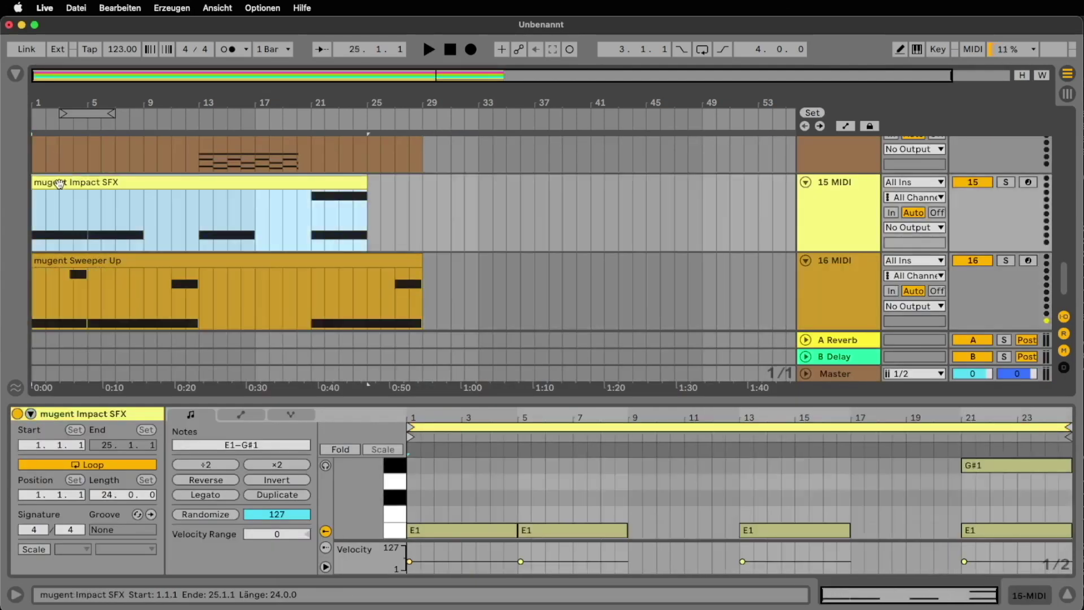
{"action": "key", "text": "space"}
{"action": "scroll", "coordinate": [158, 187], "scroll_direction": "up", "scroll_amount": 4}
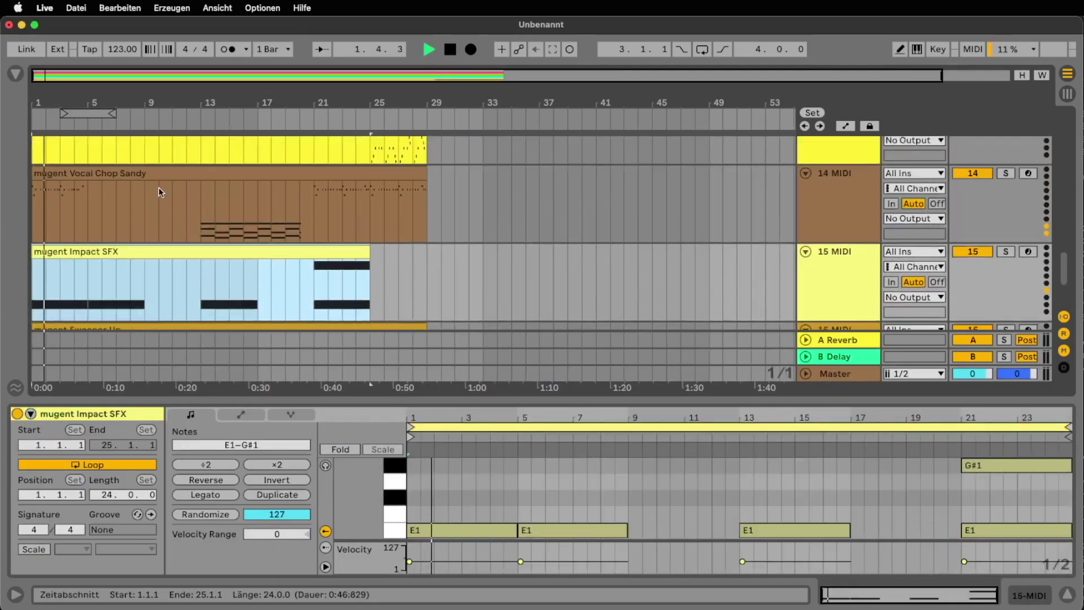
{"action": "scroll", "coordinate": [162, 207], "scroll_direction": "up", "scroll_amount": 6}
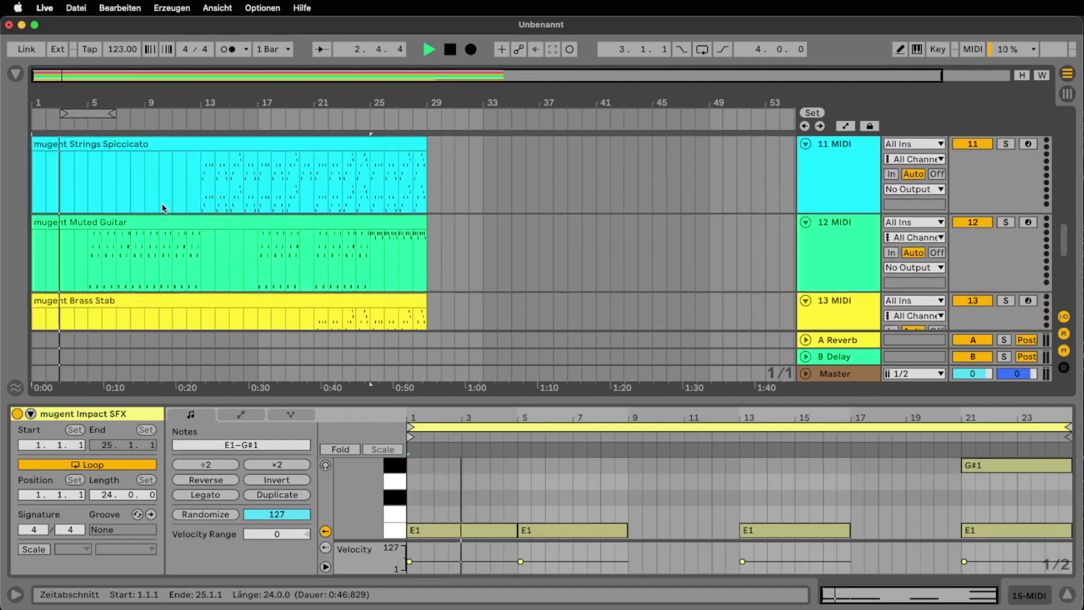
{"action": "scroll", "coordinate": [163, 209], "scroll_direction": "up", "scroll_amount": 2}
{"action": "left_click", "coordinate": [89, 180]}
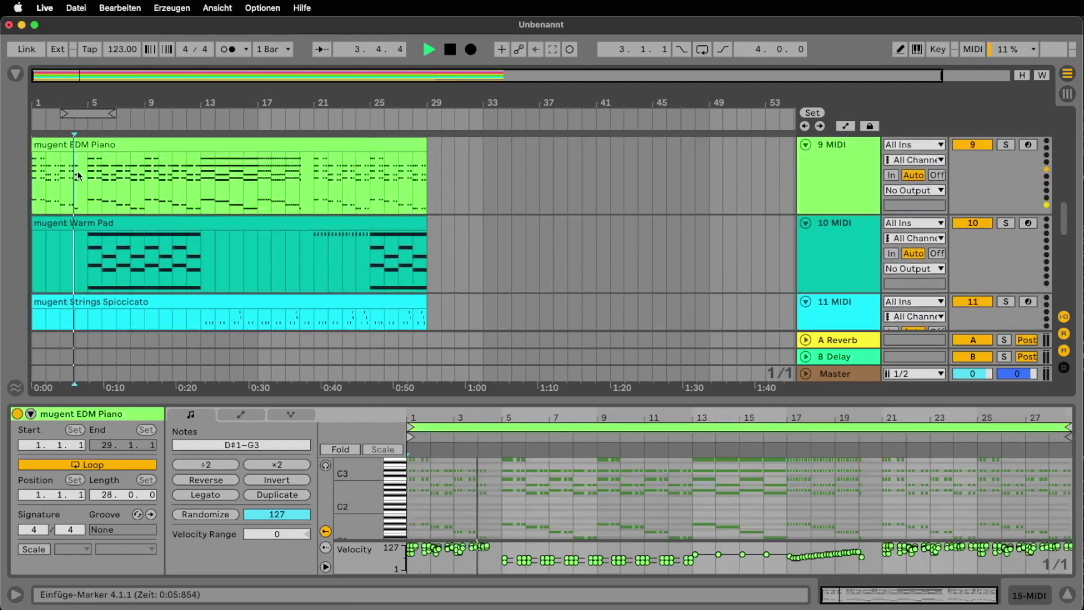
{"action": "left_click_drag", "start_coordinate": [89, 180], "coordinate": [477, 187]}
{"action": "key", "text": "super+e"}
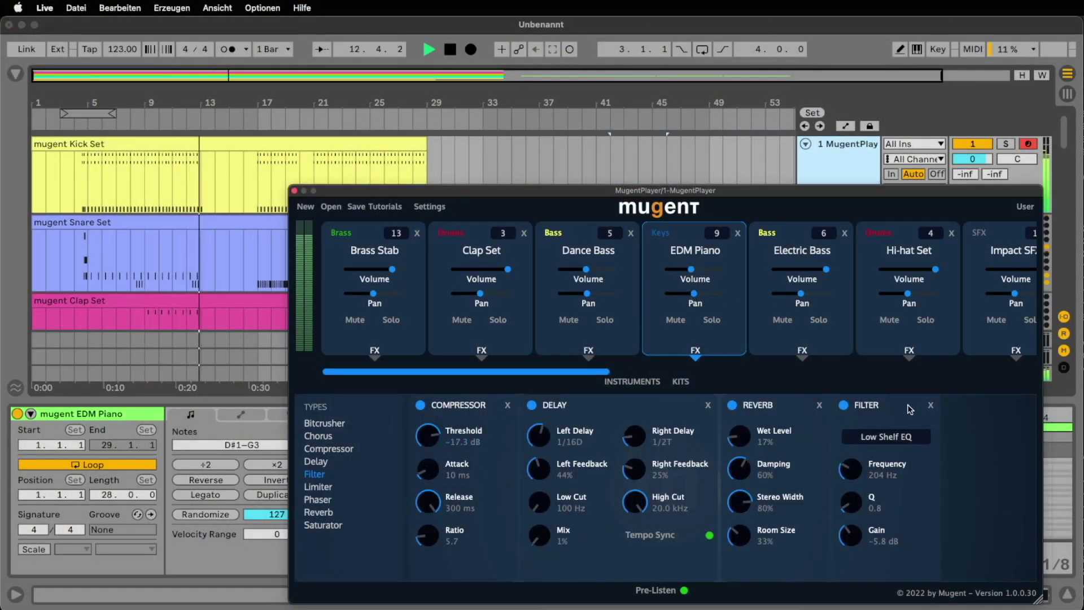
Step: Remove the Filter effect, then browse the Bass, Brass and Drums categories
{"action": "left_click", "coordinate": [931, 406]}
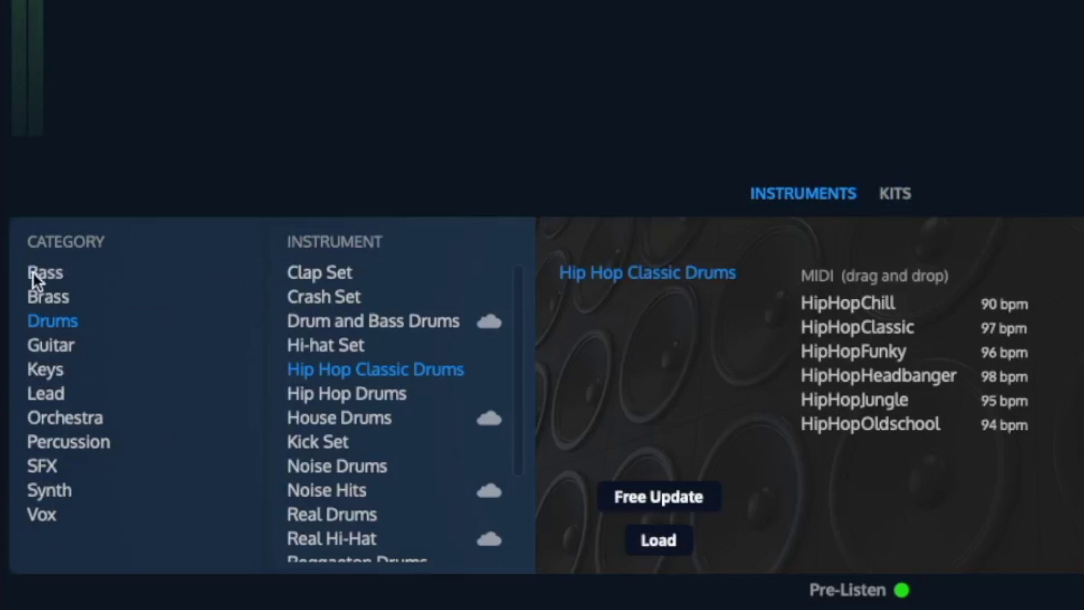
{"action": "left_click", "coordinate": [33, 272]}
{"action": "left_click", "coordinate": [47, 297]}
{"action": "left_click", "coordinate": [53, 319]}
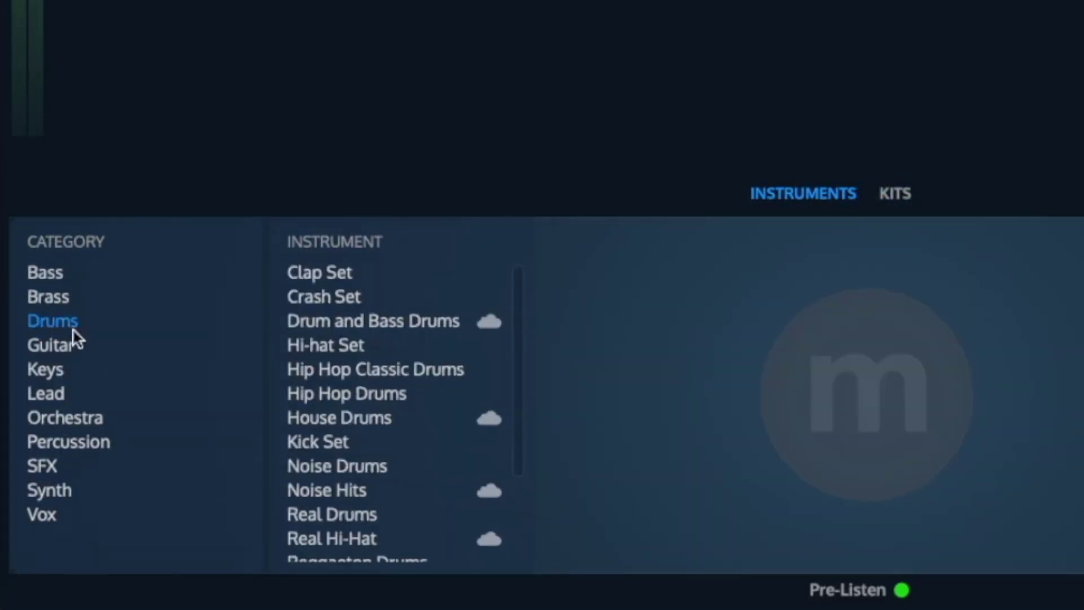
Step: Load Hip Hop Classic Drums and repeat its HipHopChill pattern across the arrangement to bar 97
{"action": "left_click", "coordinate": [374, 367]}
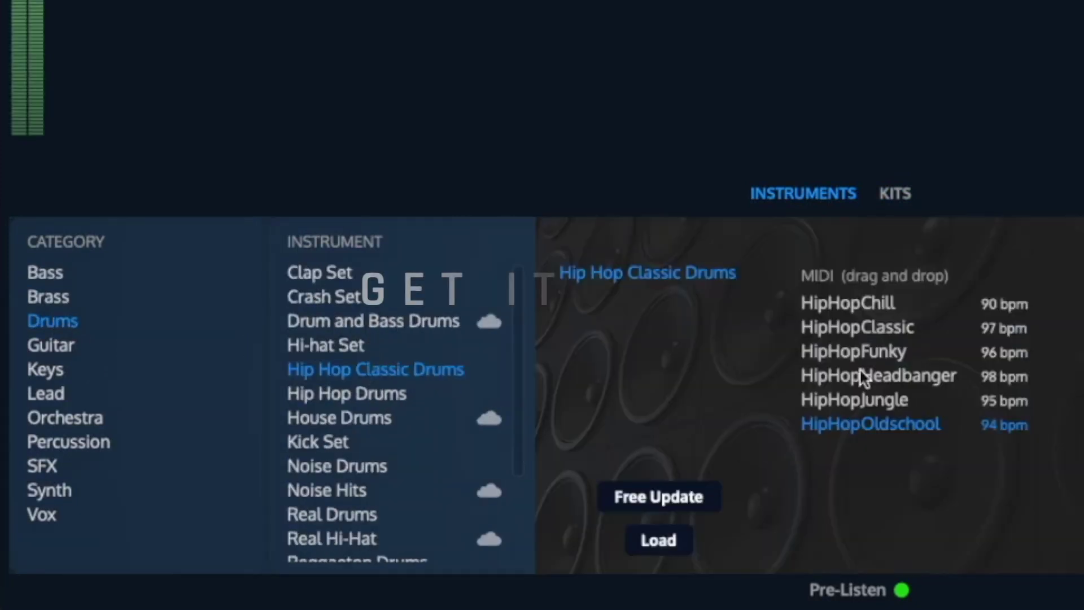
{"action": "left_click_drag", "start_coordinate": [866, 303], "coordinate": [1025, 177]}
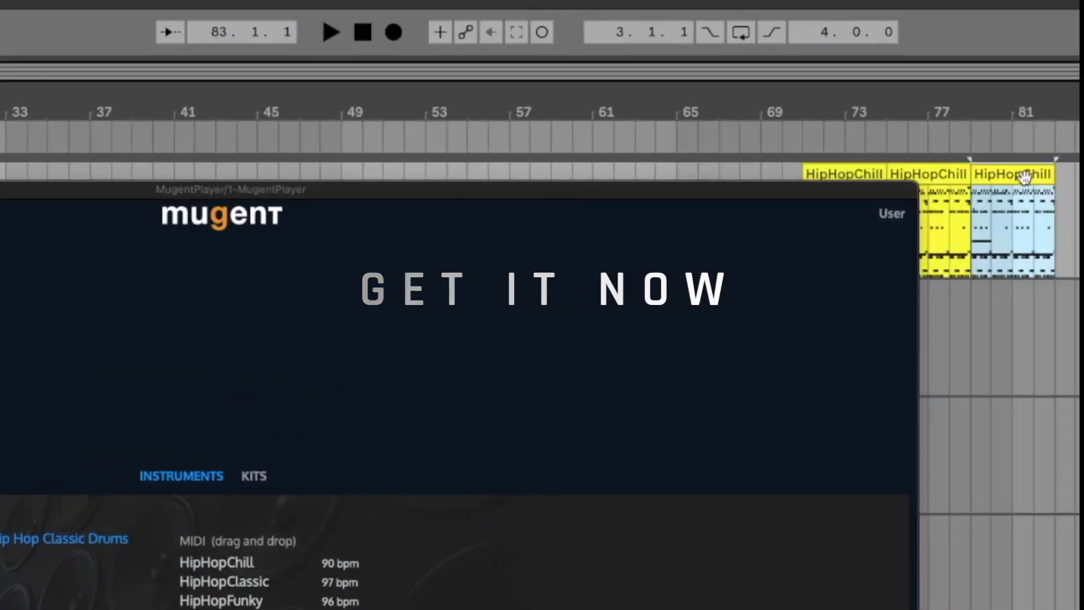
{"action": "key", "text": "ctrl+d"}
{"action": "key", "text": "ctrl+d"}
{"action": "key", "text": "ctrl+d"}
{"action": "key", "text": "ctrl+d"}
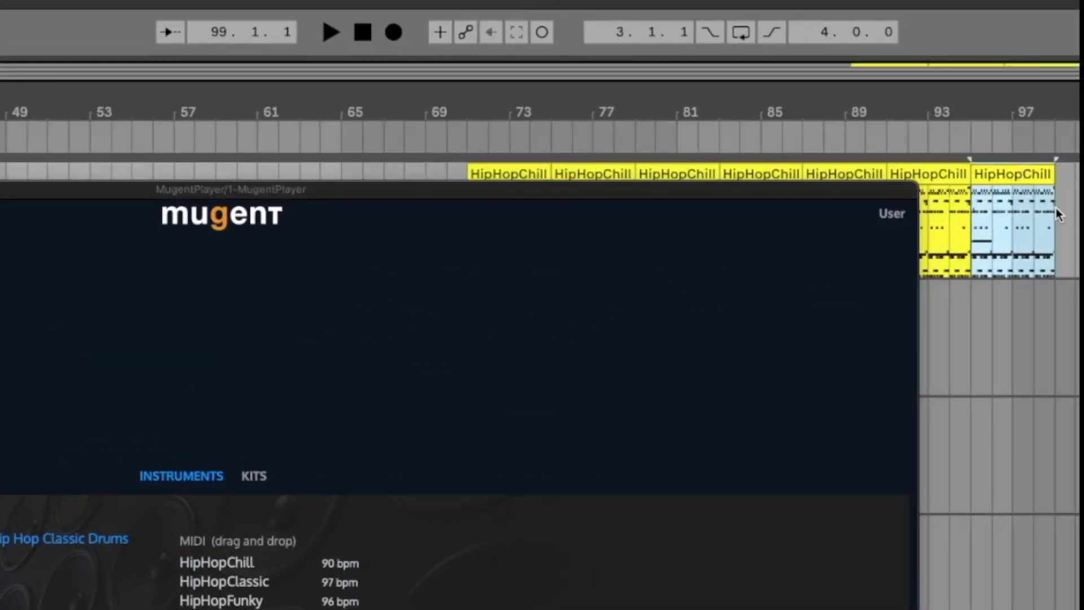